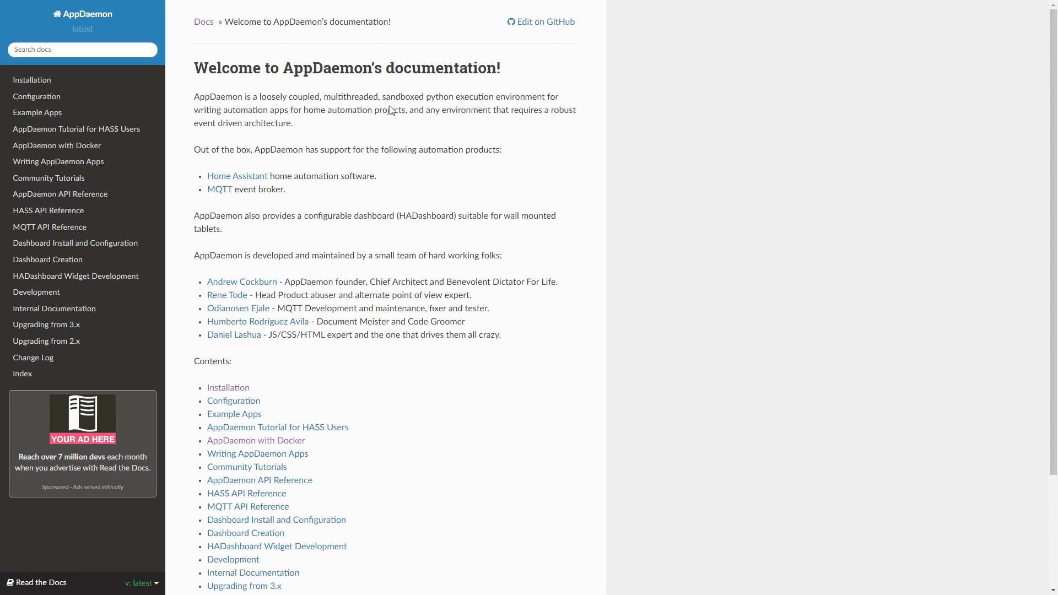
Scroll through the AppDaemon documentation and open its Example Apps page
{"action": "scroll", "coordinate": [392, 110], "scroll_direction": "down", "scroll_amount": 1}
{"action": "scroll", "coordinate": [392, 110], "scroll_direction": "down", "scroll_amount": 2}
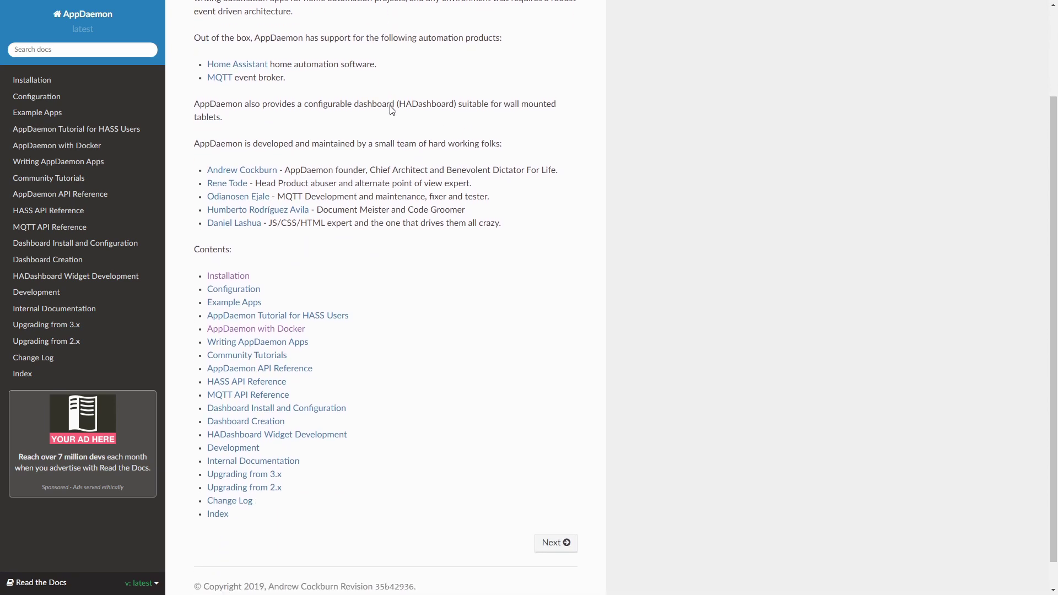
{"action": "scroll", "coordinate": [391, 107], "scroll_direction": "up", "scroll_amount": 3}
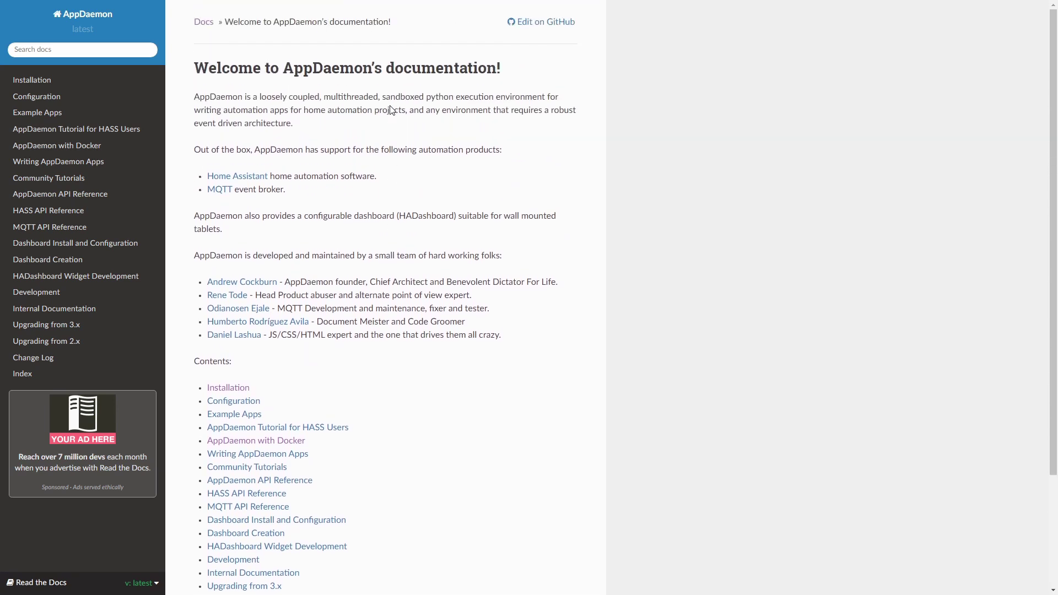
{"action": "scroll", "coordinate": [397, 179], "scroll_direction": "down", "scroll_amount": 2}
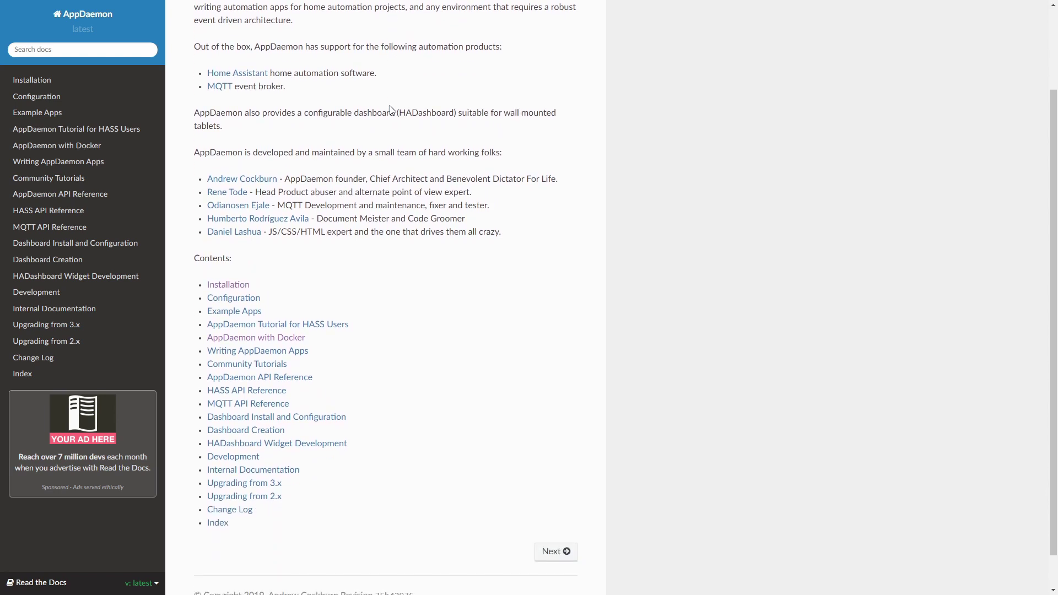
{"action": "left_click", "coordinate": [232, 307]}
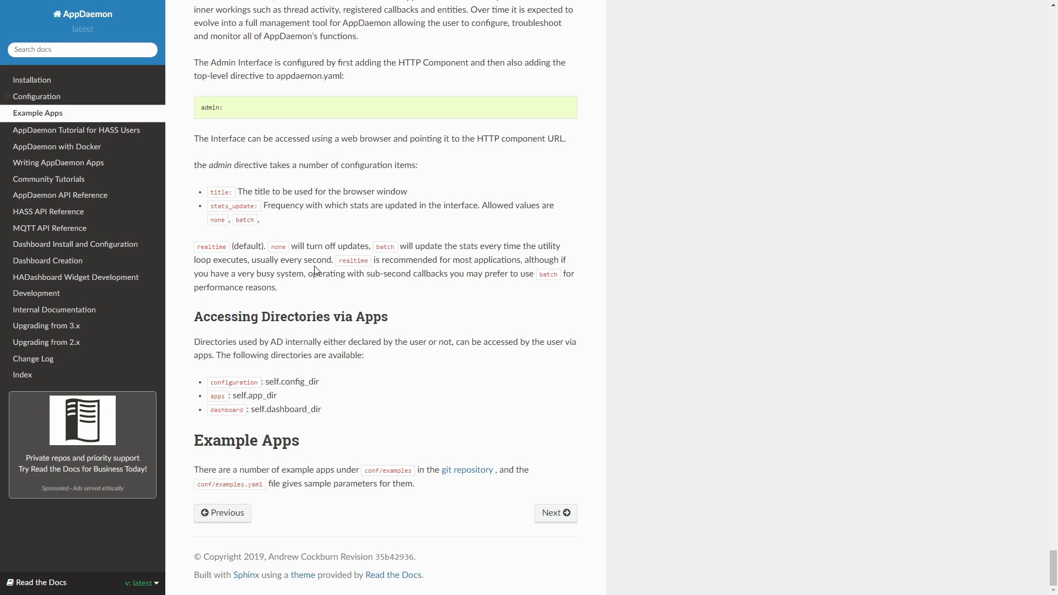
Scroll back up the docs page to the Long-Lived Access Tokens steps and return to the top
{"action": "scroll", "coordinate": [316, 270], "scroll_direction": "up", "scroll_amount": 10}
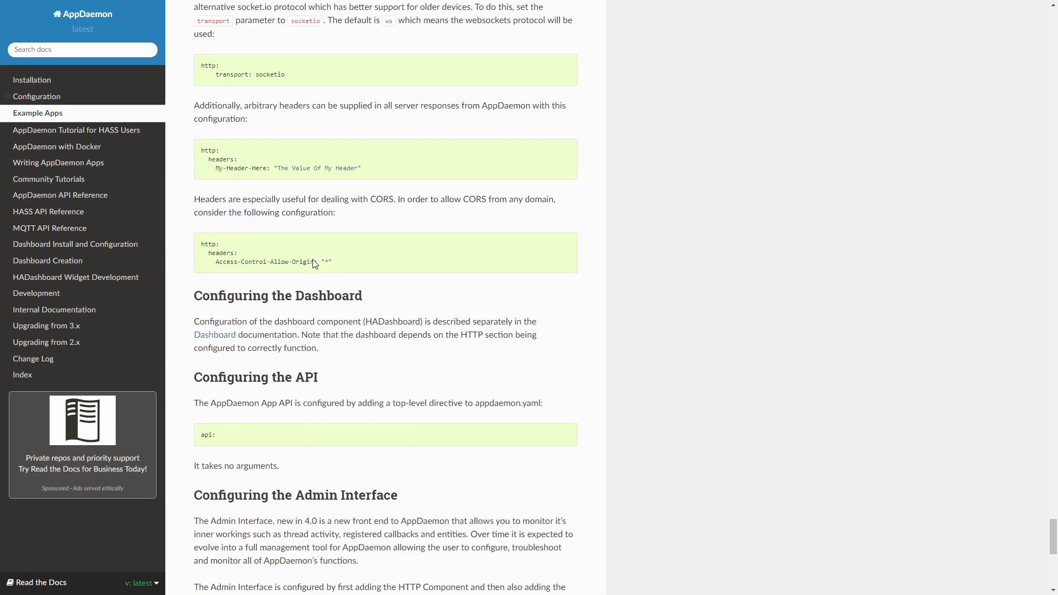
{"action": "scroll", "coordinate": [314, 263], "scroll_direction": "up", "scroll_amount": 18}
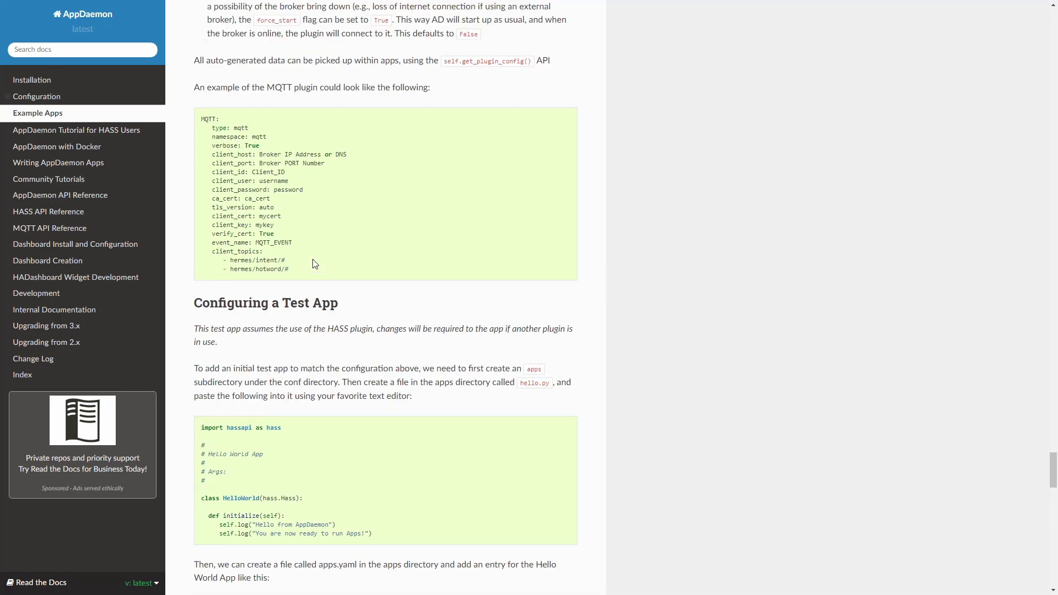
{"action": "scroll", "coordinate": [315, 263], "scroll_direction": "up", "scroll_amount": 20}
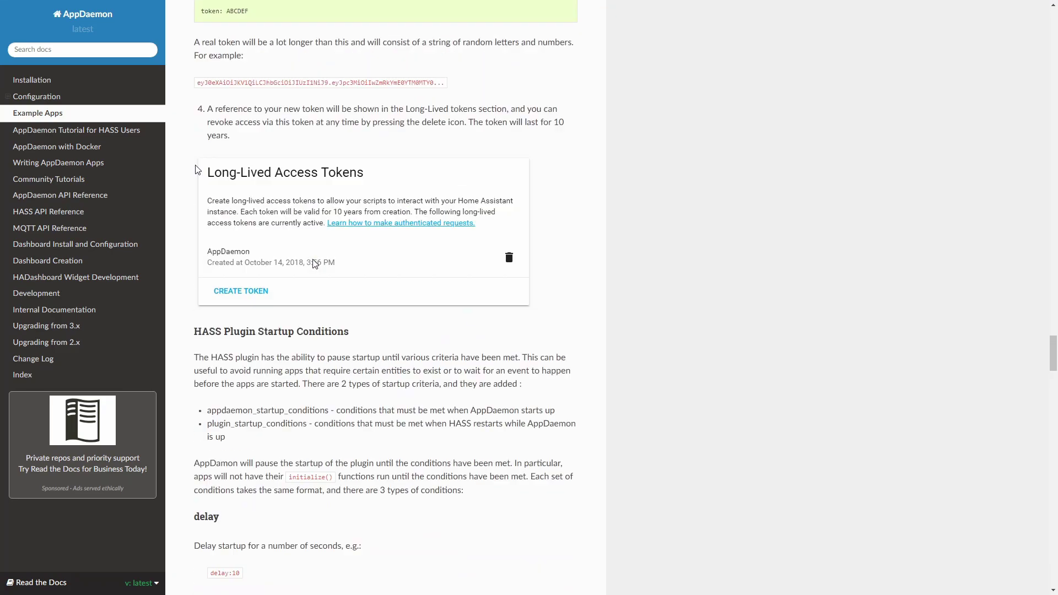
{"action": "scroll", "coordinate": [315, 263], "scroll_direction": "up", "scroll_amount": 10}
{"action": "scroll", "coordinate": [314, 264], "scroll_direction": "up", "scroll_amount": 20}
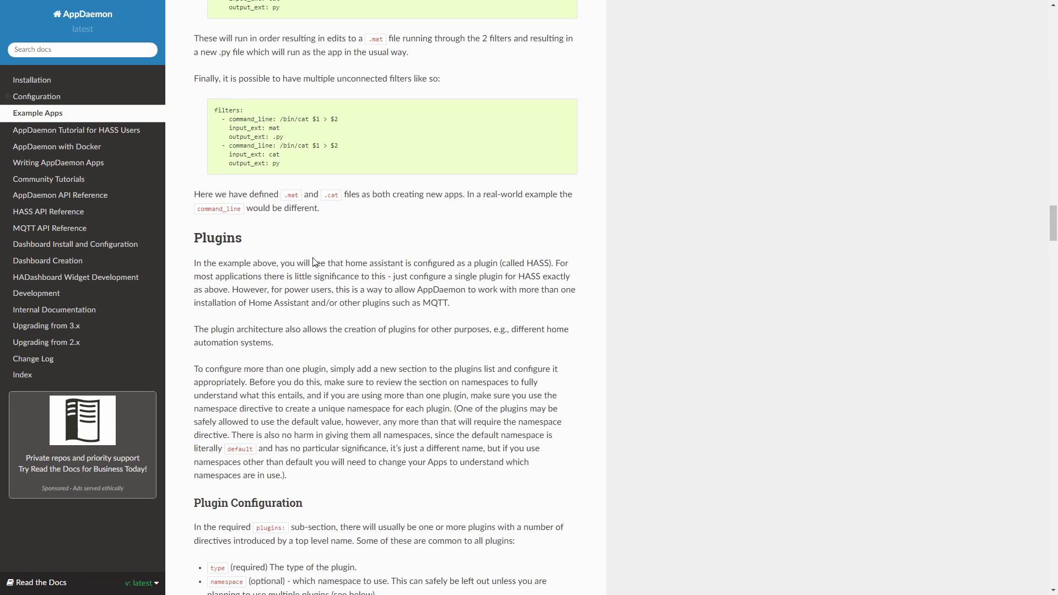
{"action": "key", "text": "Home"}
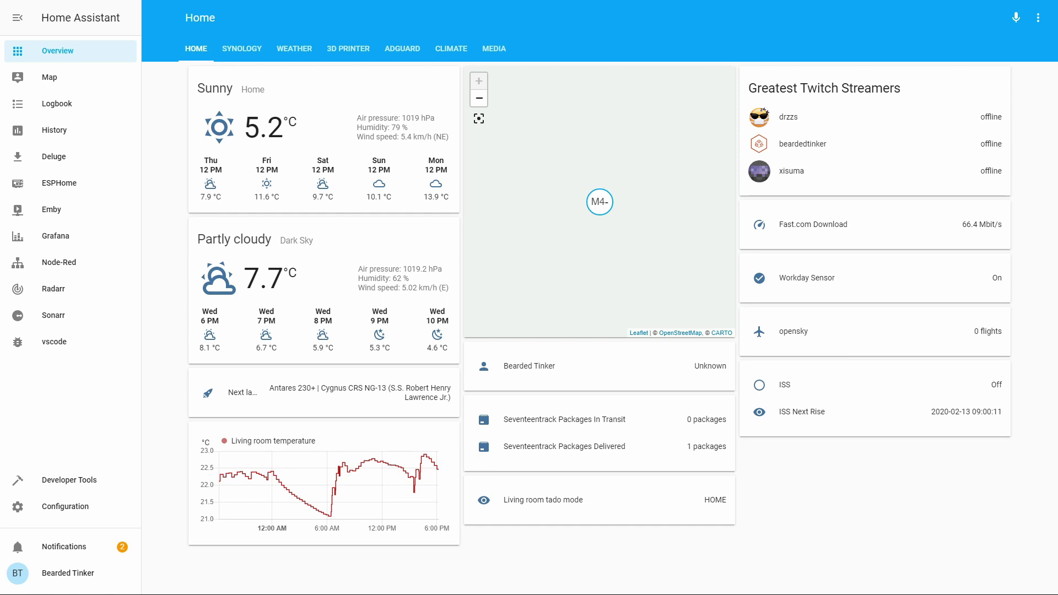
{"action": "scroll", "coordinate": [581, 210], "scroll_direction": "down", "scroll_amount": 1}
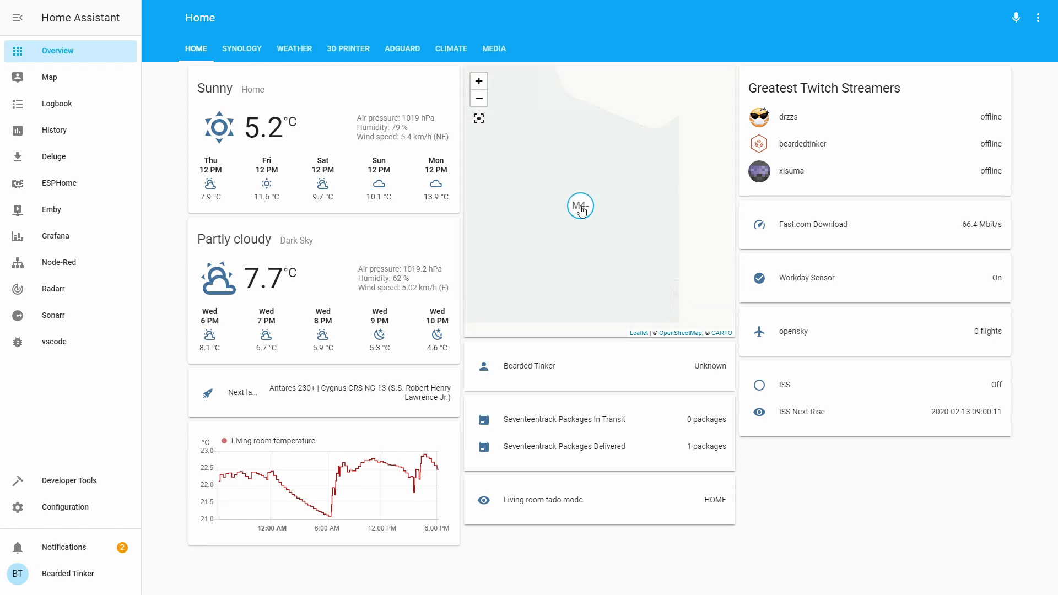
{"action": "scroll", "coordinate": [582, 210], "scroll_direction": "up", "scroll_amount": 1}
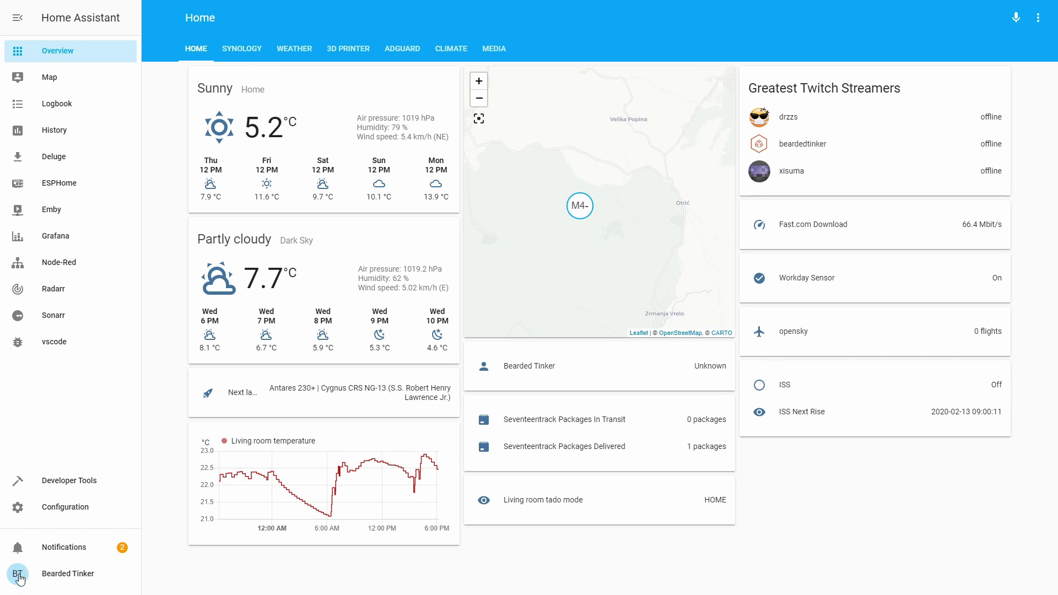
From the Home Assistant profile page, create a long-lived access token named 'appdeamon'
{"action": "left_click", "coordinate": [18, 577]}
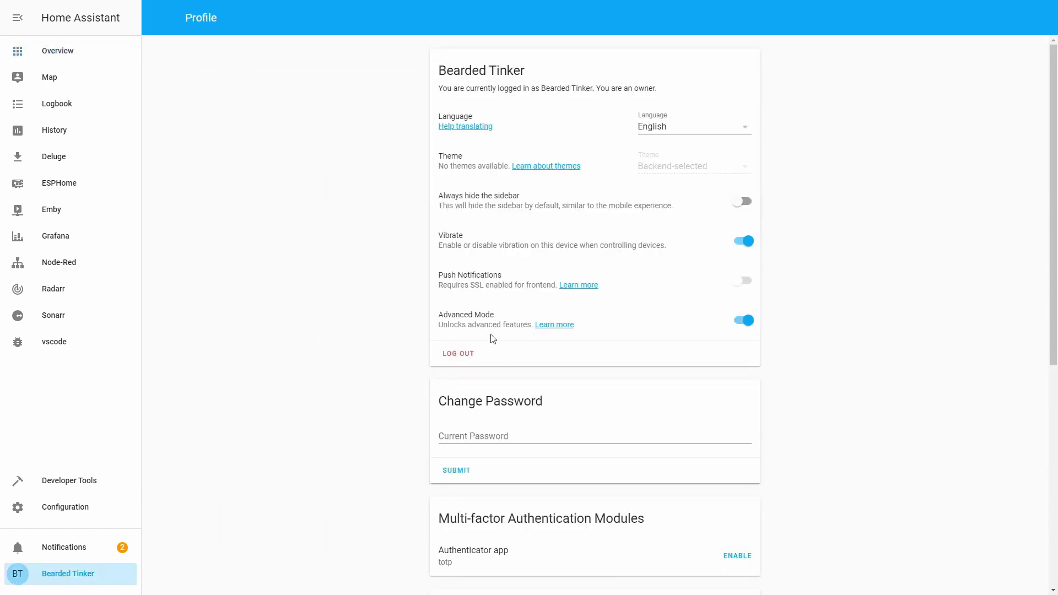
{"action": "scroll", "coordinate": [502, 421], "scroll_direction": "down", "scroll_amount": 7}
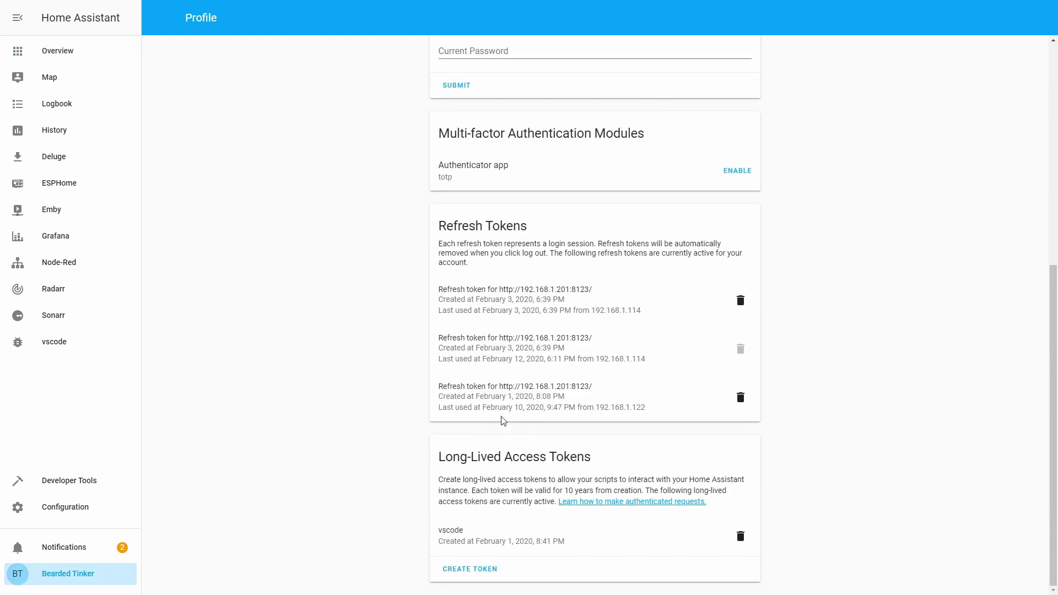
{"action": "left_click", "coordinate": [474, 573]}
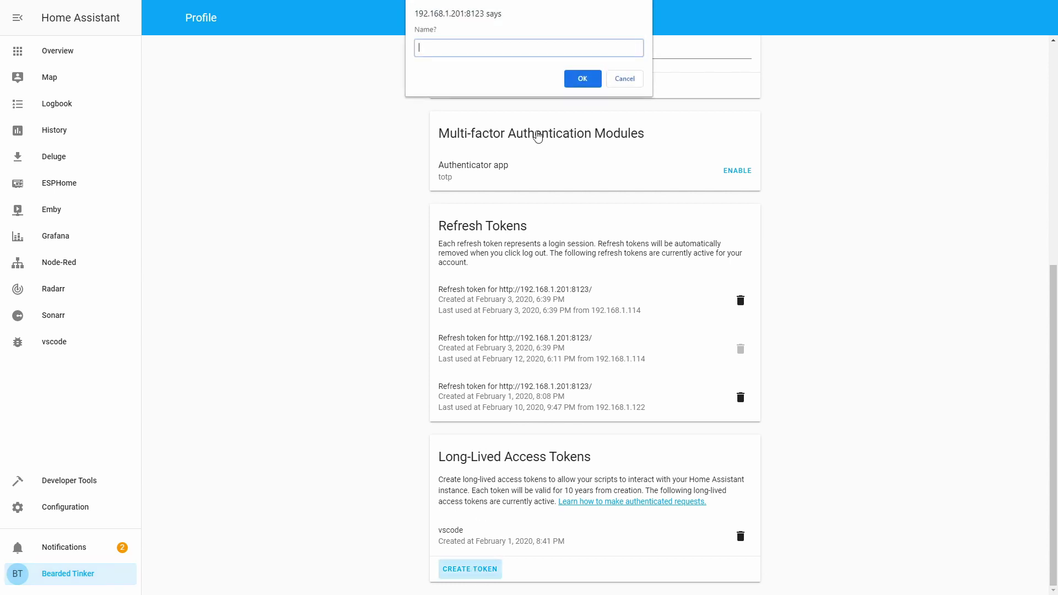
{"action": "type", "text": "appdeamon"}
{"action": "left_click", "coordinate": [582, 79]}
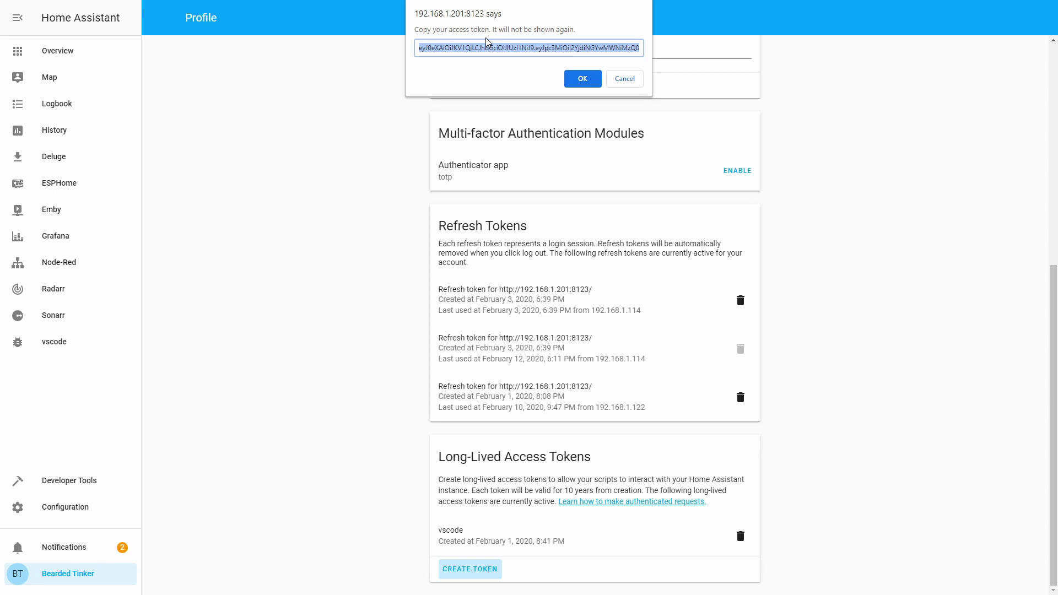
Copy the generated token text and dismiss the token dialog
{"action": "left_click", "coordinate": [485, 47]}
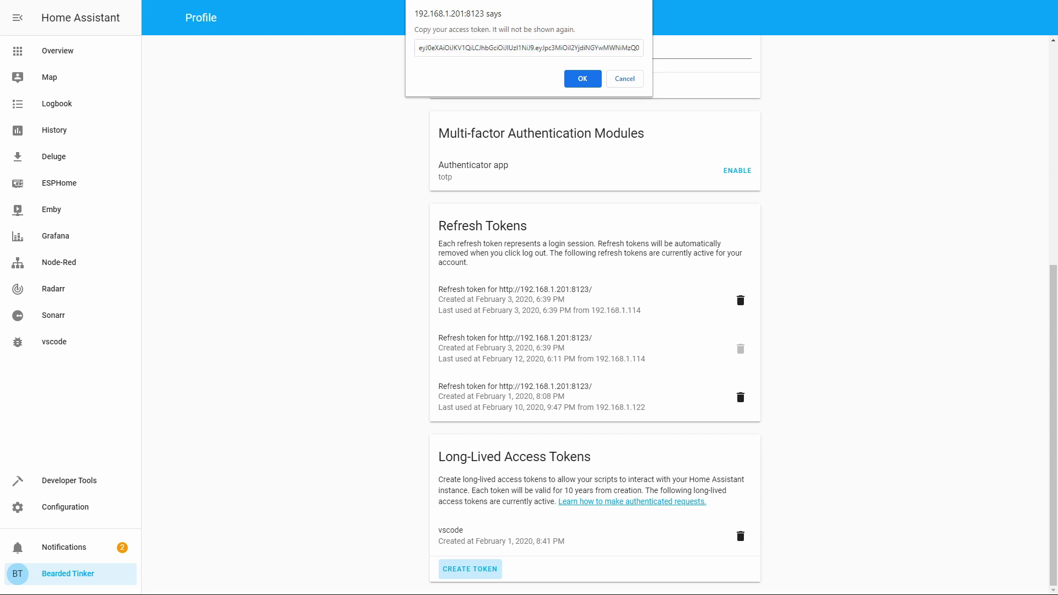
{"action": "key", "text": "ctrl+a"}
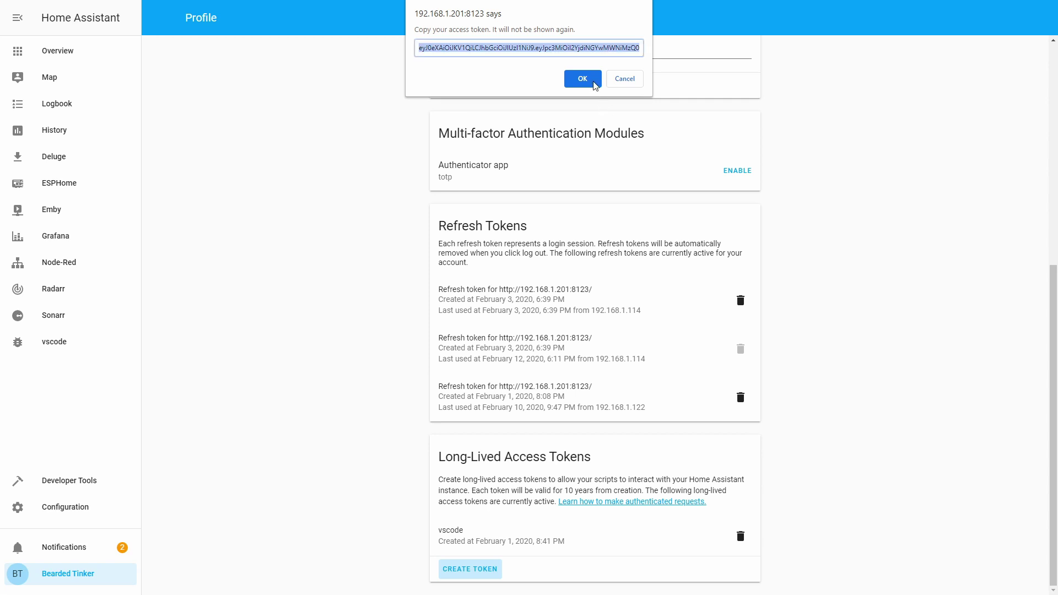
{"action": "left_click", "coordinate": [593, 81]}
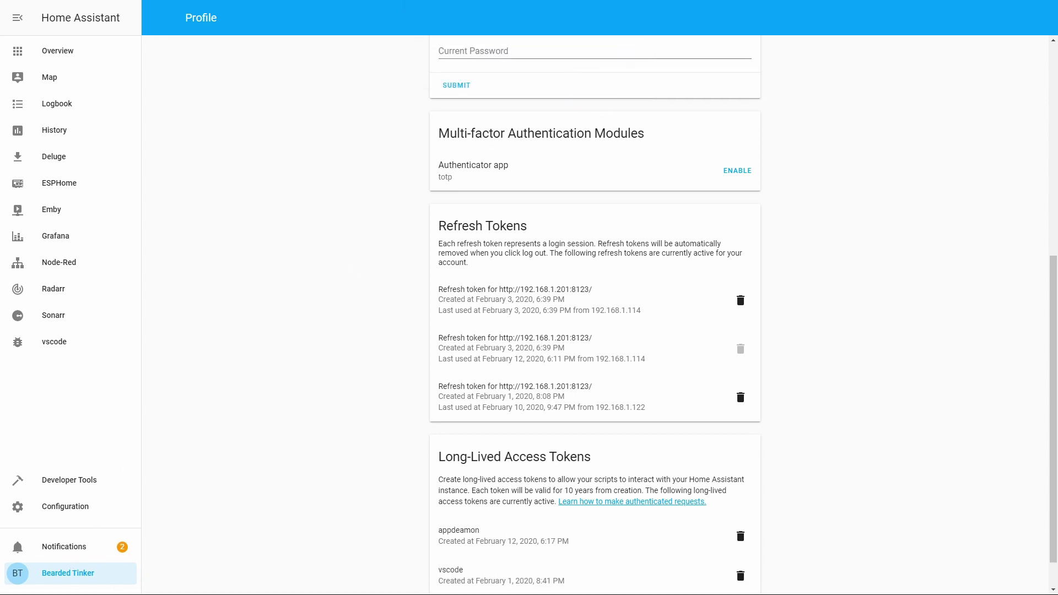
Open the saved NAS session in PuTTY and log in with the username and password
{"action": "double_click", "coordinate": [905, 207]}
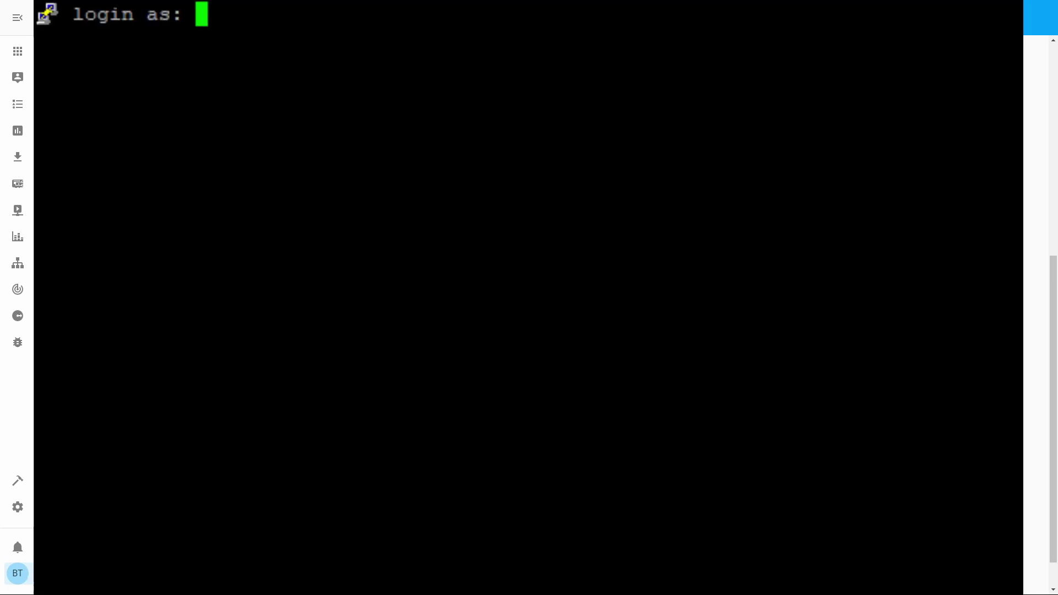
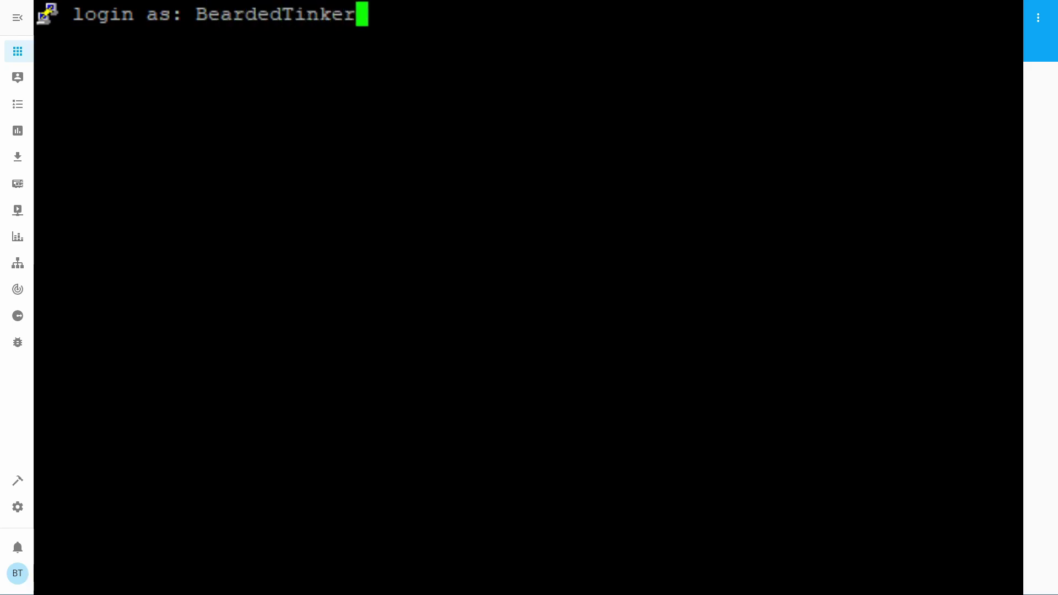
{"action": "key", "text": "Return"}
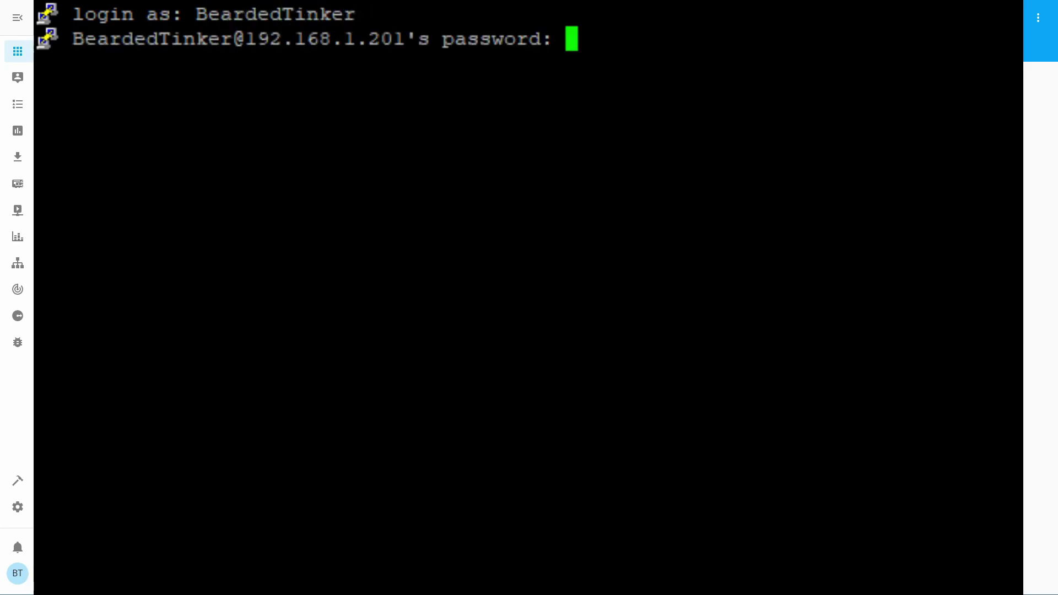
{"action": "key", "text": "Return"}
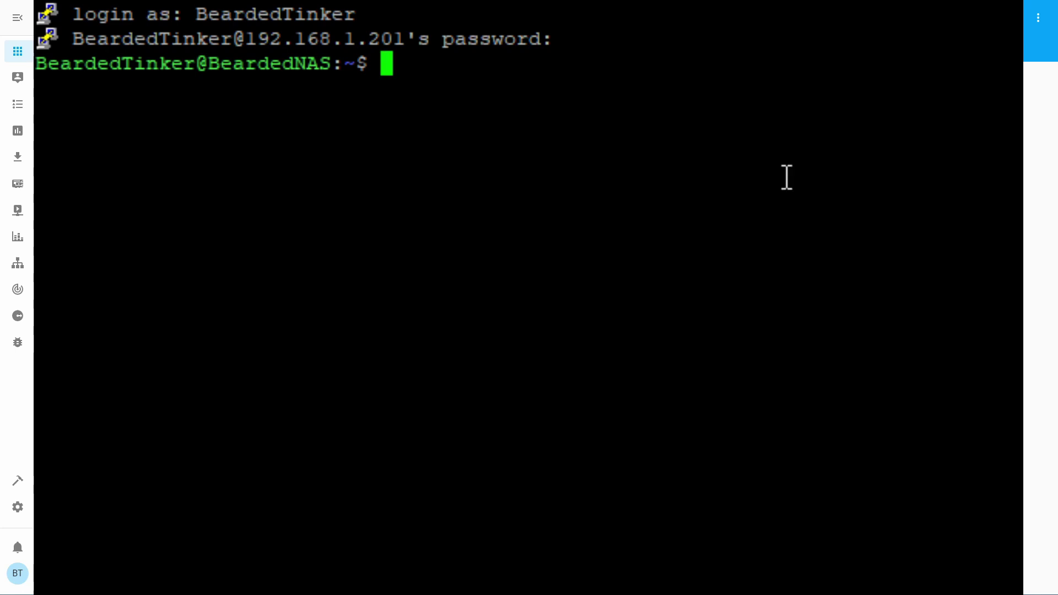
Create the folder /volume1/docker/appdaemon with mkdir, then clear the terminal
{"action": "type", "text": "m"}
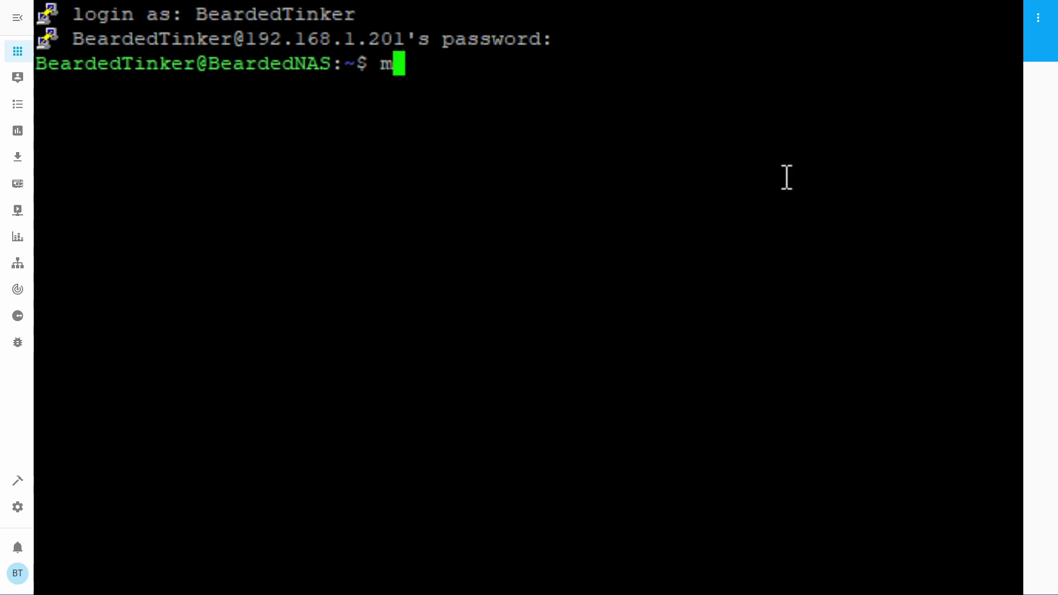
{"action": "type", "text": "kdir /volume1"}
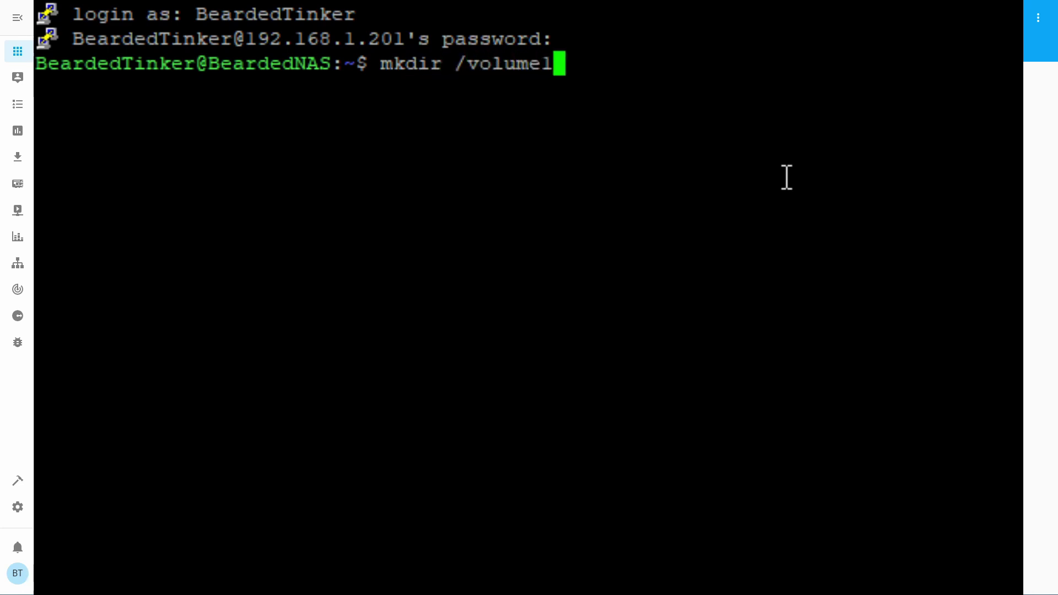
{"action": "type", "text": "/docker/"}
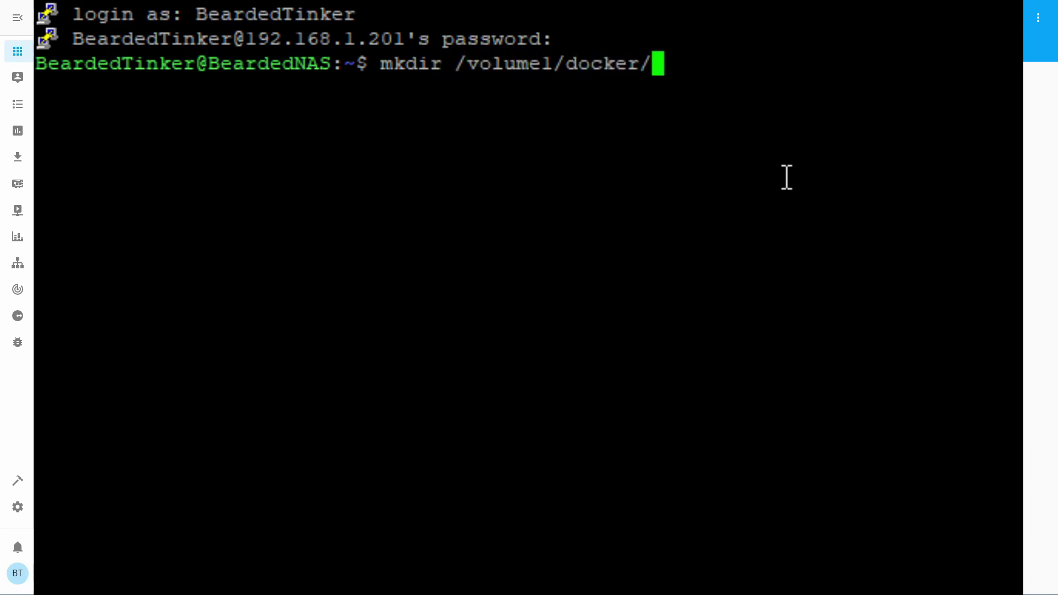
{"action": "type", "text": "appdam"}
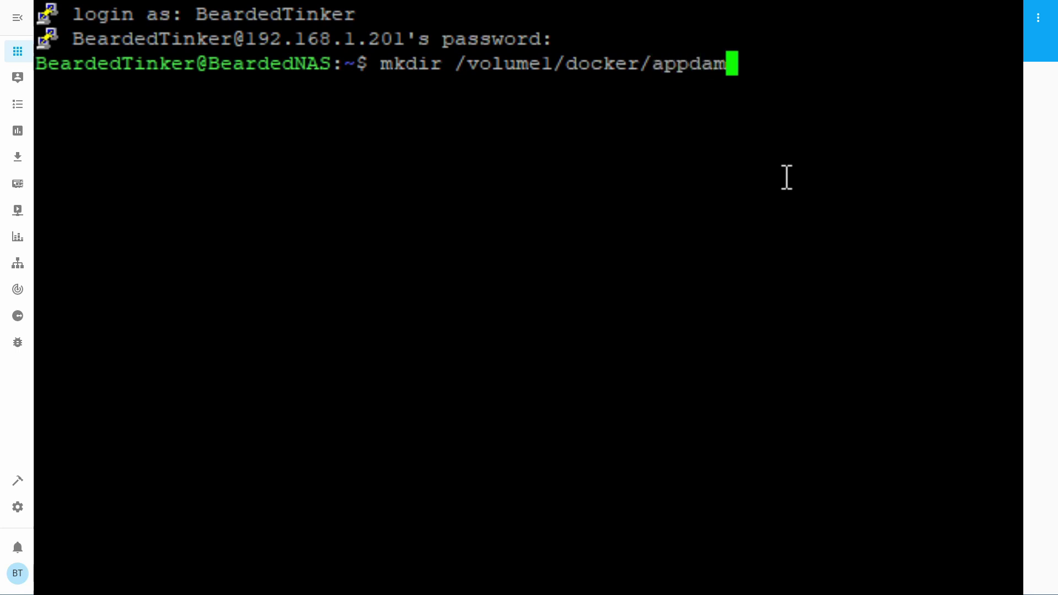
{"action": "type", "text": "e"}
{"action": "key", "text": "BackSpace"}
{"action": "key", "text": "BackSpace"}
{"action": "type", "text": "em"}
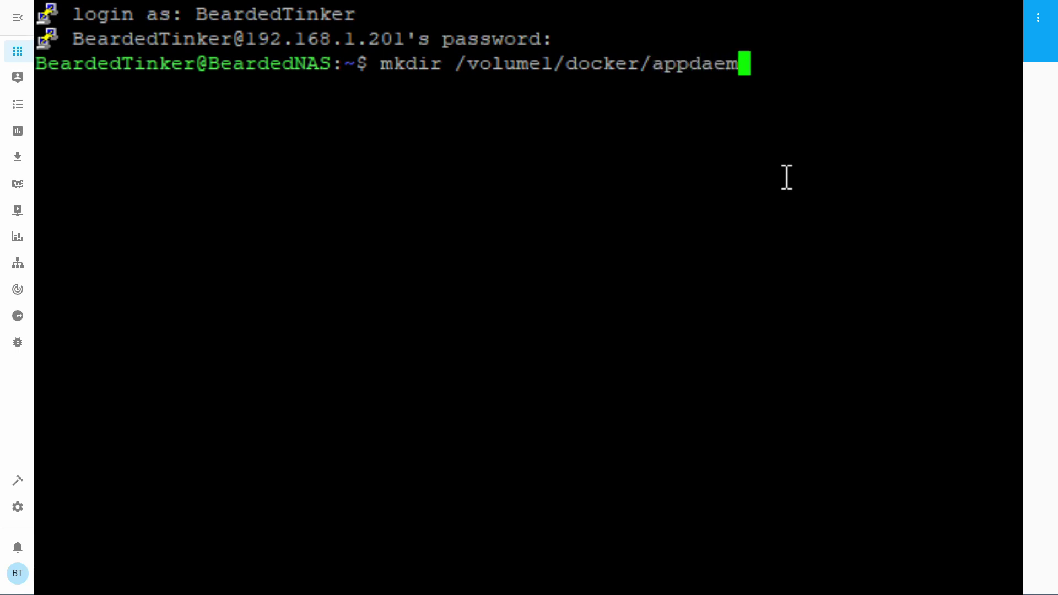
{"action": "type", "text": "on"}
{"action": "key", "text": "Return"}
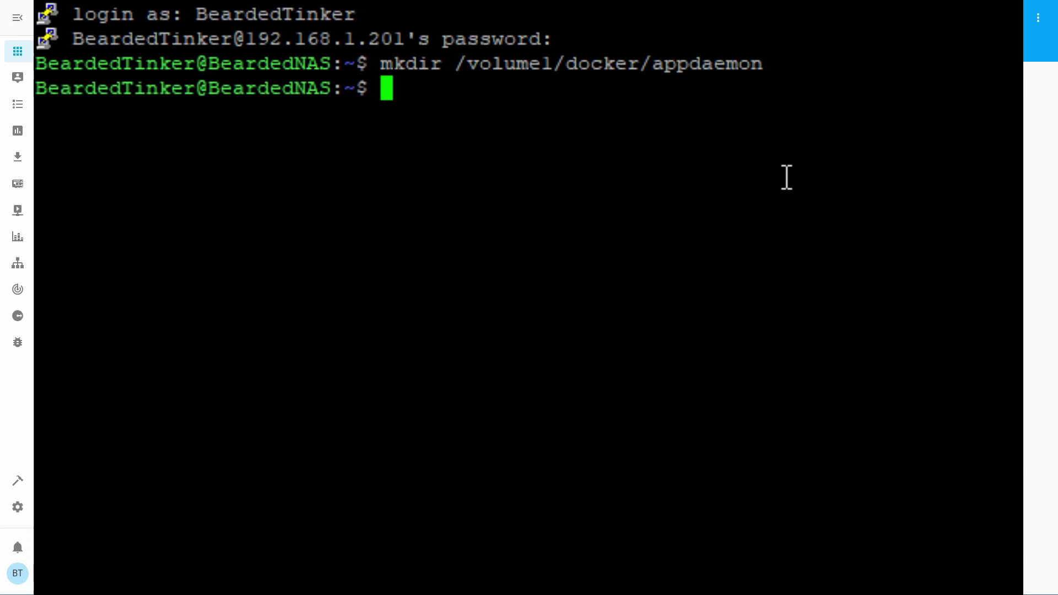
{"action": "type", "text": "clear"}
{"action": "key", "text": "Return"}
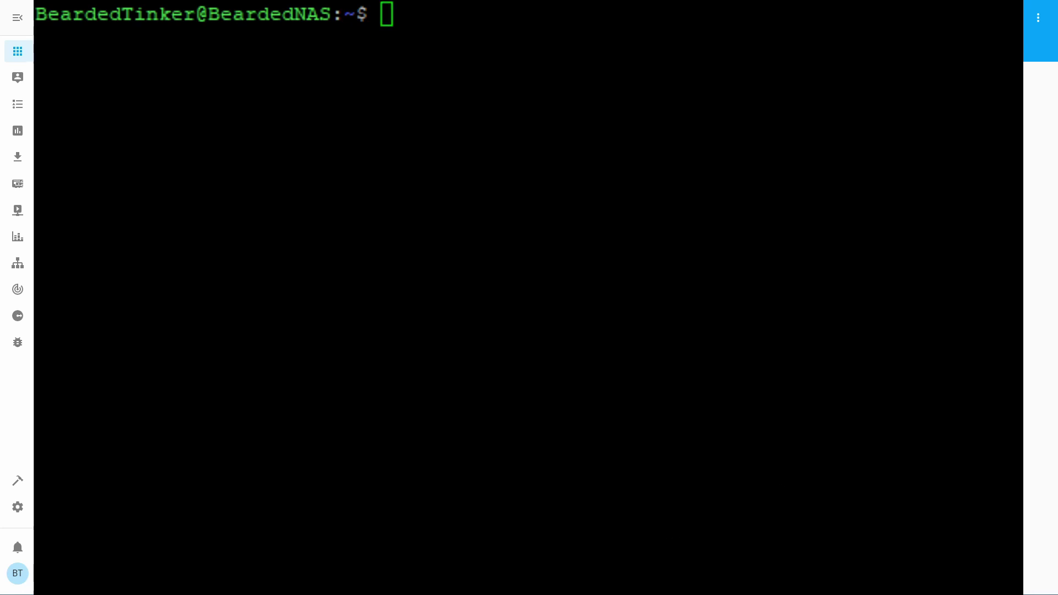
Enter 'sudo docker run -itd' at the NAS prompt, fixing the 'sudp' typo
{"action": "left_click", "coordinate": [542, 287]}
{"action": "type", "text": "sudp"}
{"action": "key", "text": "BackSpace"}
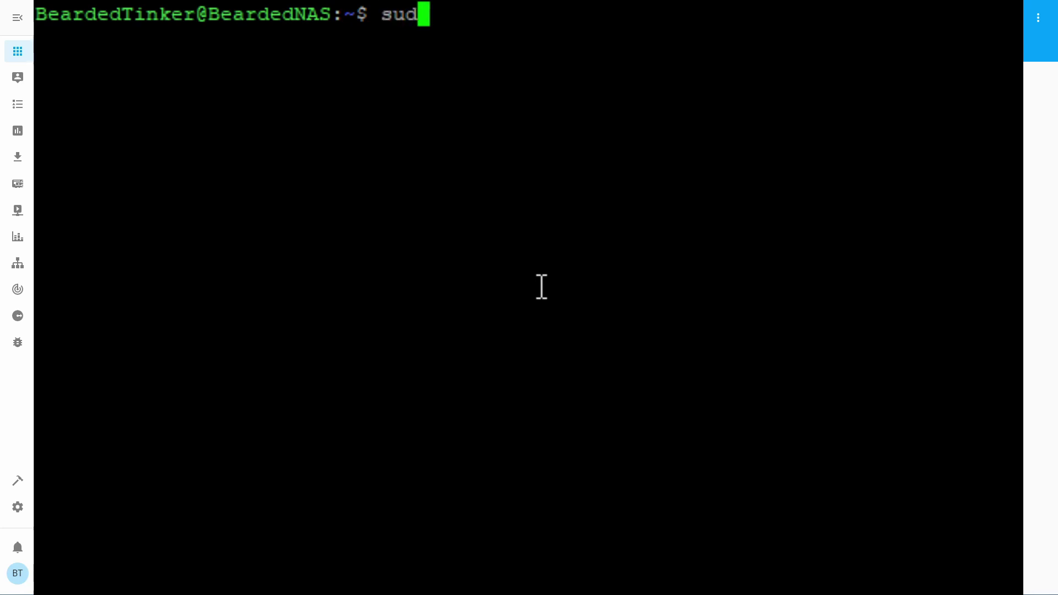
{"action": "type", "text": "o"}
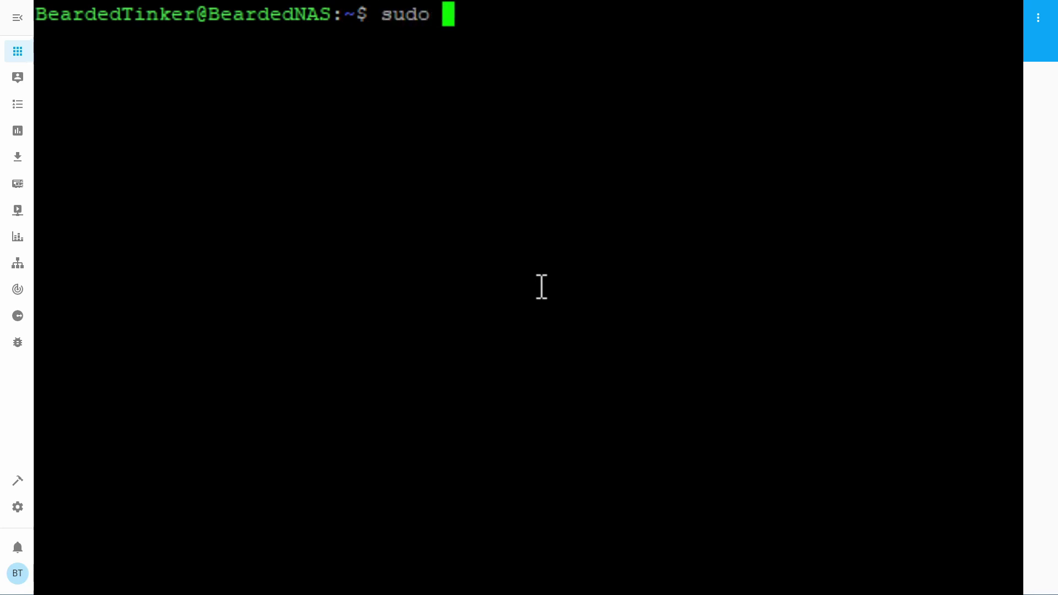
{"action": "type", "text": " docker run"}
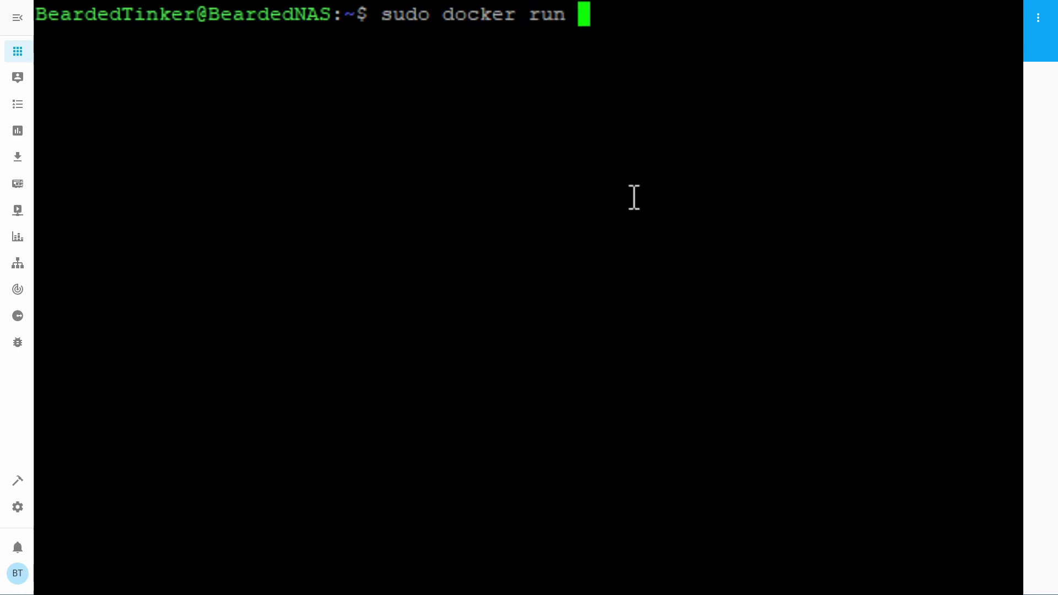
{"action": "type", "text": " -itd"}
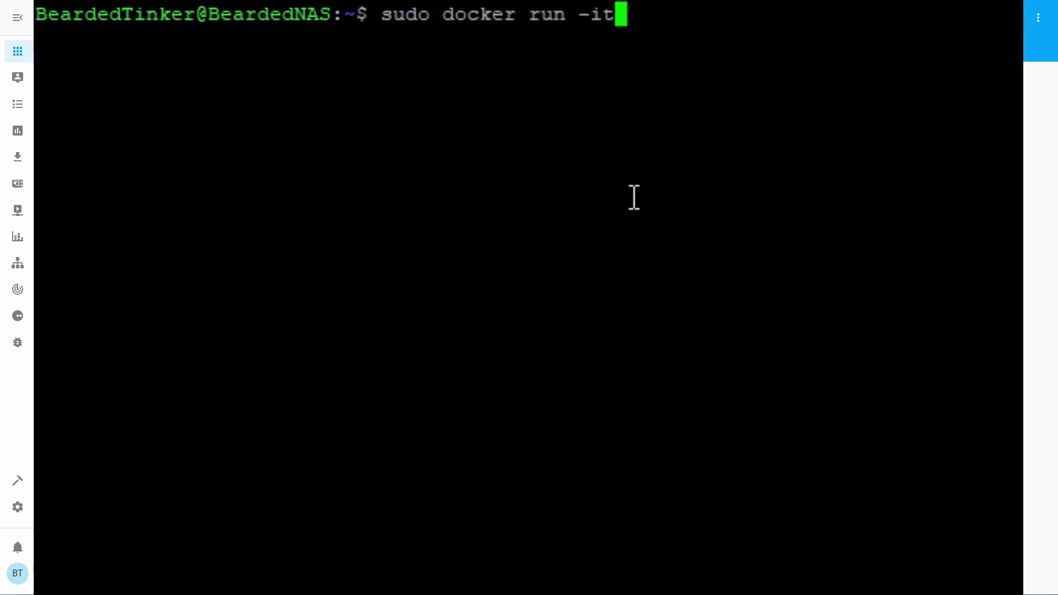
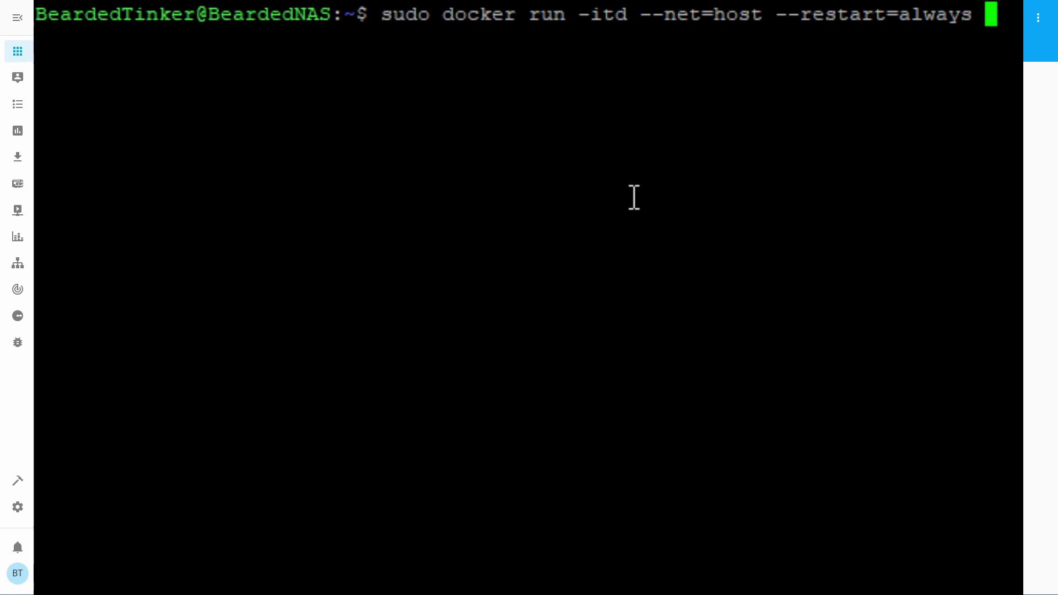
{"action": "type", "text": "-e"}
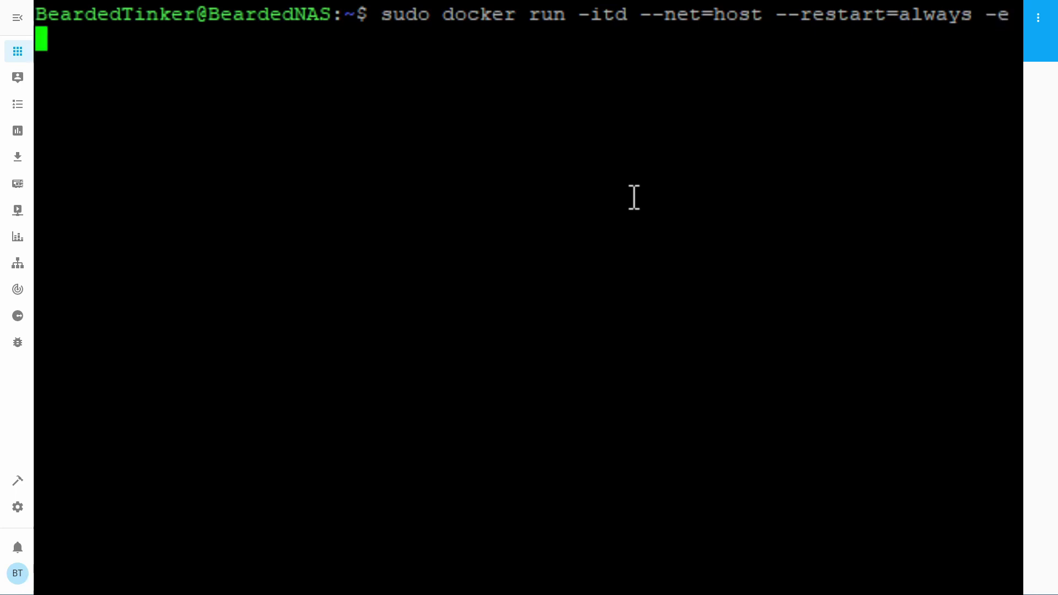
{"action": "type", "text": " HA_UR"}
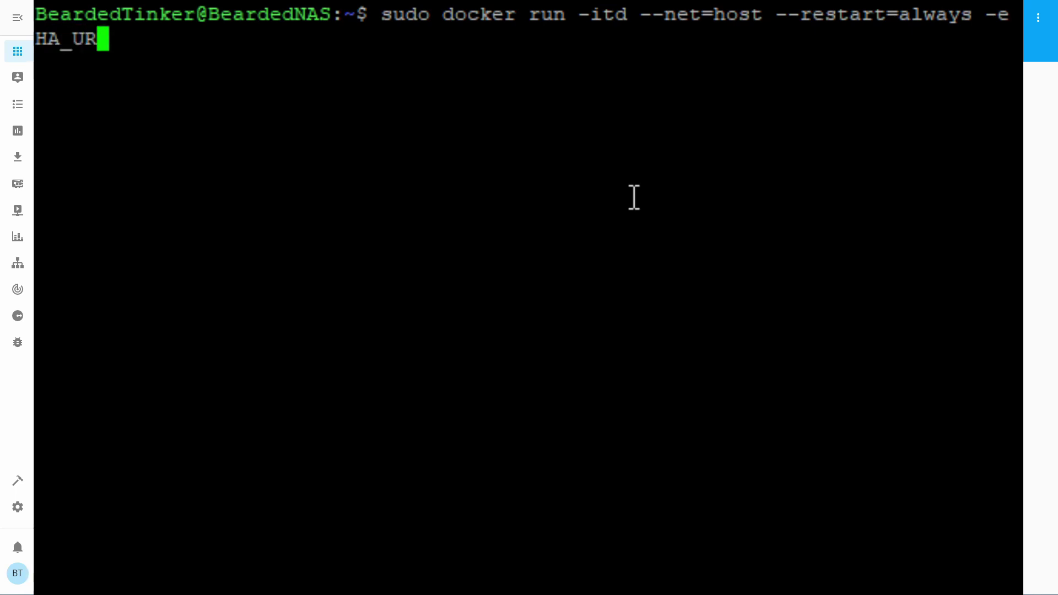
{"action": "type", "text": "L="}
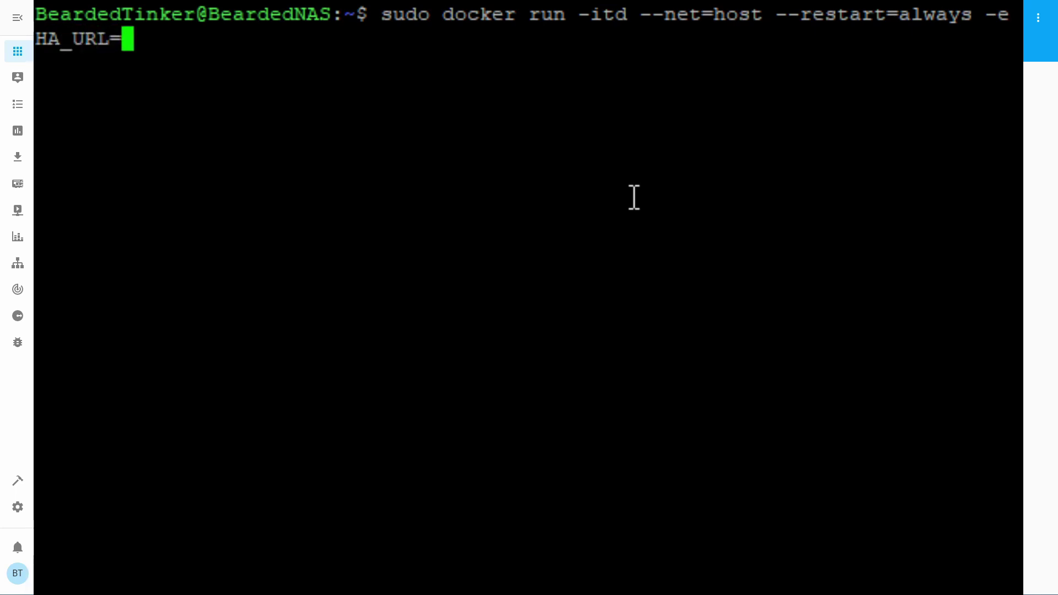
{"action": "type", "text": "\"h"}
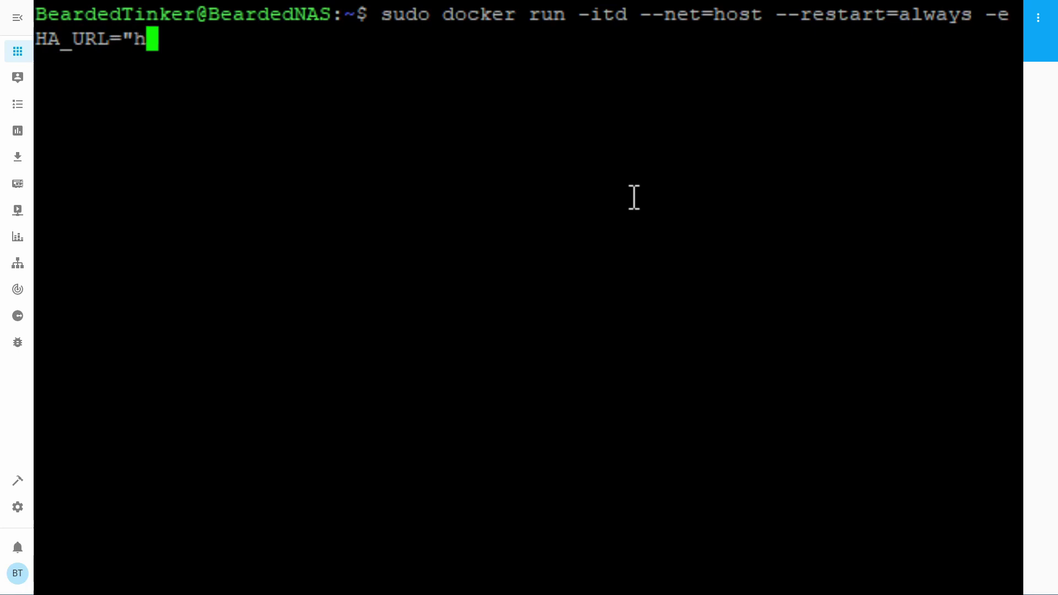
{"action": "type", "text": "ttp:/"}
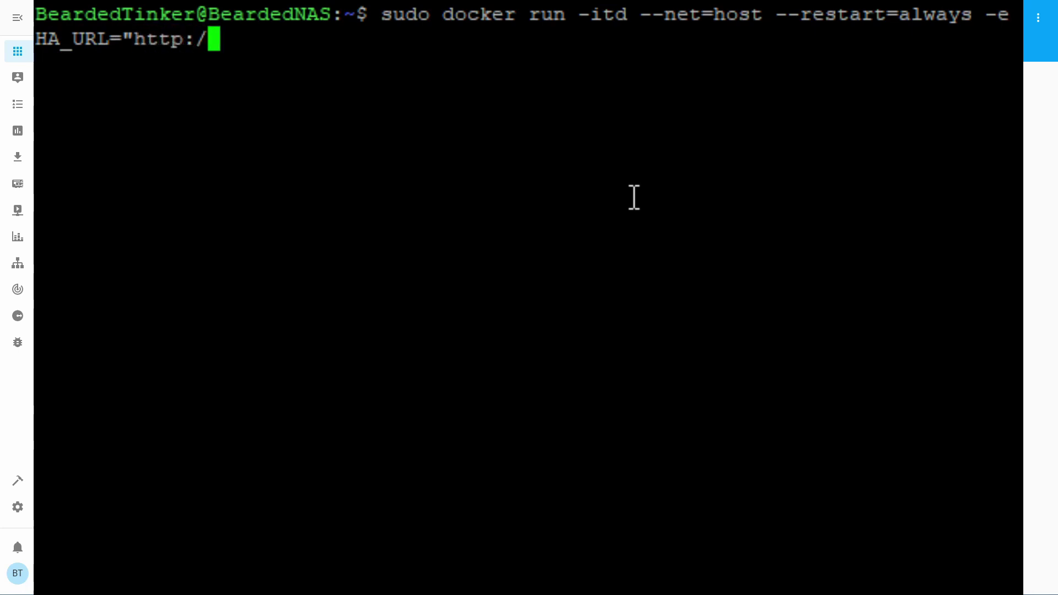
{"action": "type", "text": "/192."}
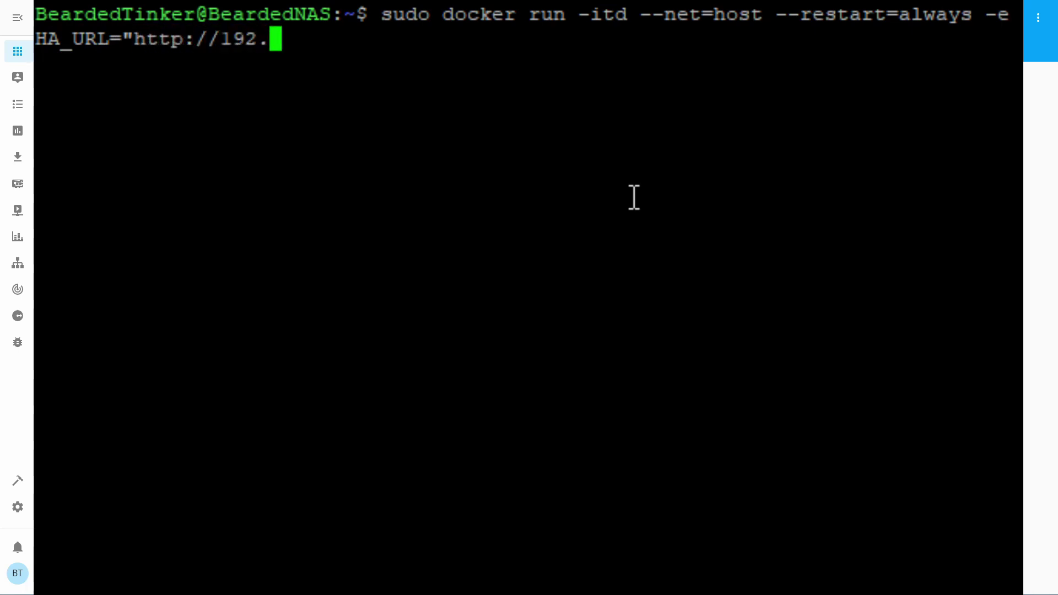
{"action": "type", "text": "168."}
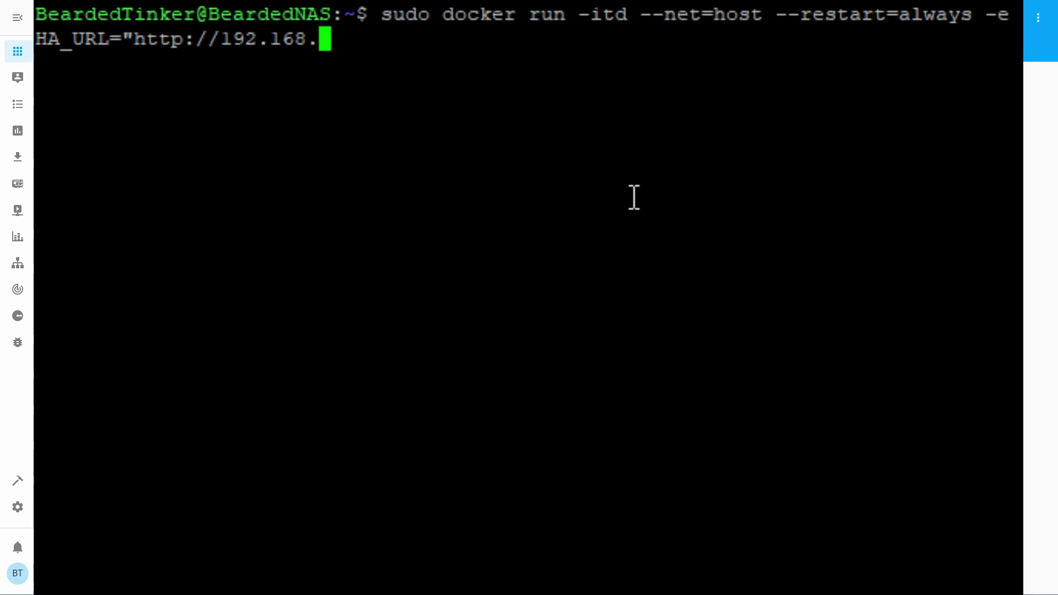
{"action": "type", "text": "1"}
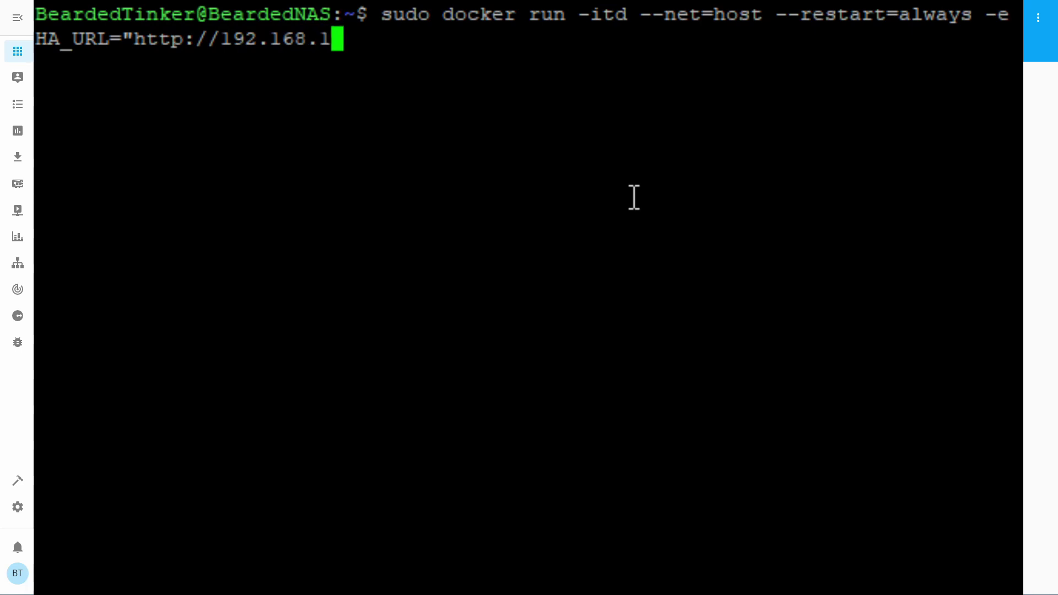
{"action": "type", "text": ".201:8123"}
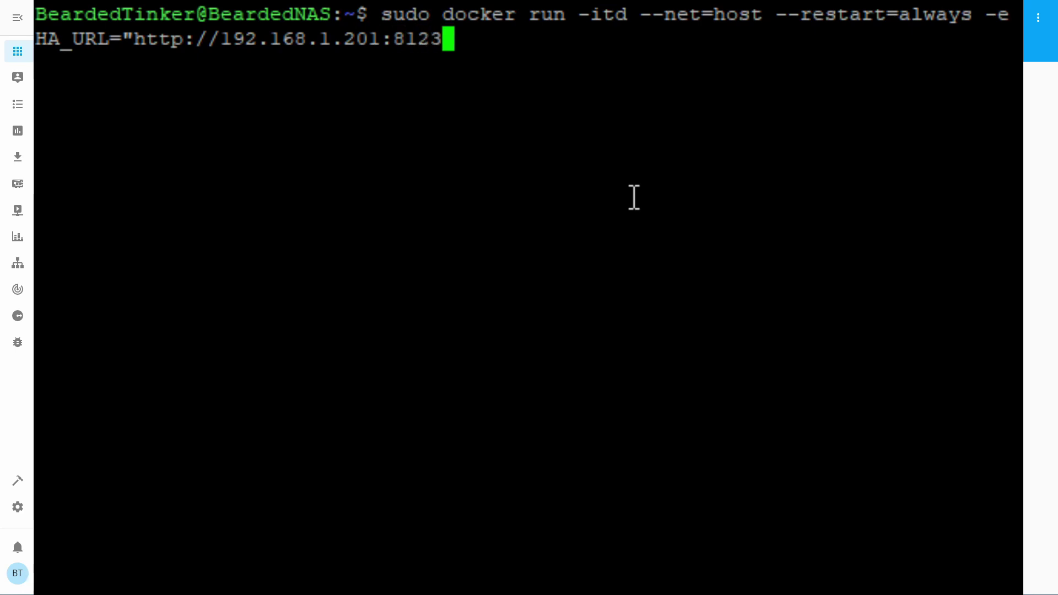
{"action": "type", "text": "\" -e"}
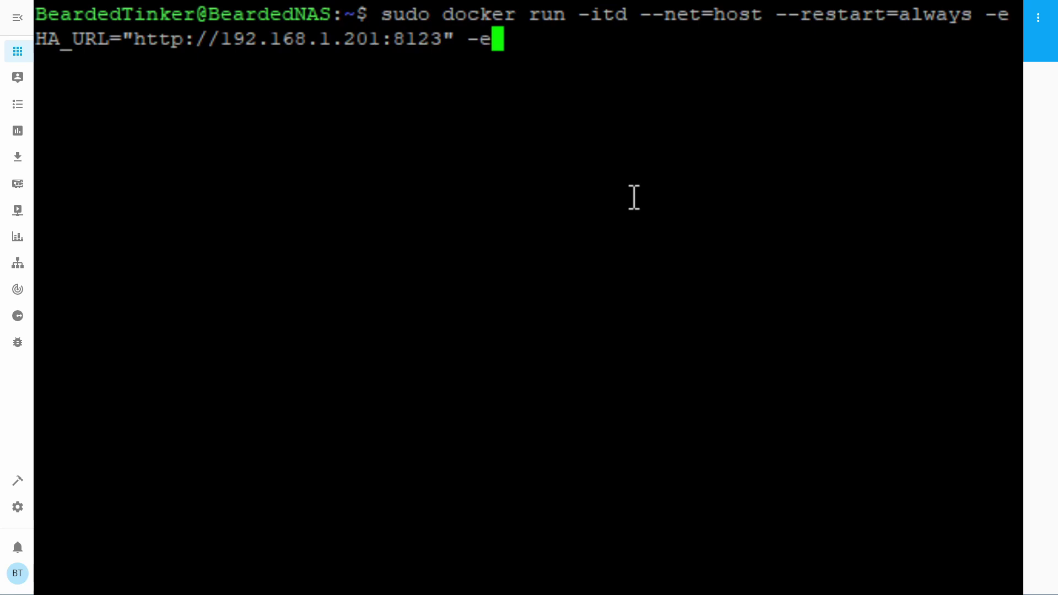
{"action": "type", "text": " TOKEN"}
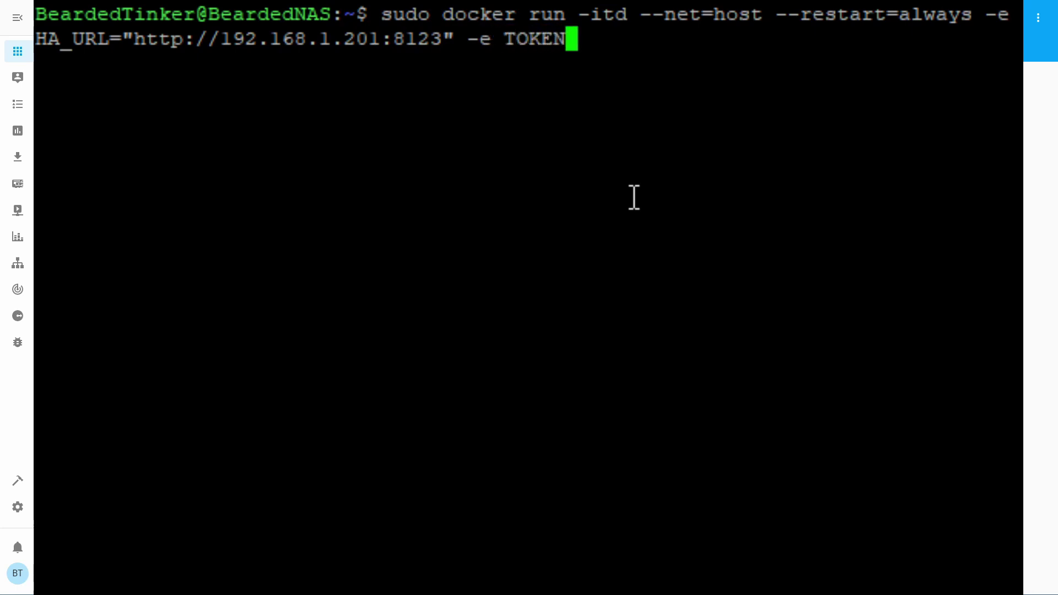
{"action": "type", "text": "=\""}
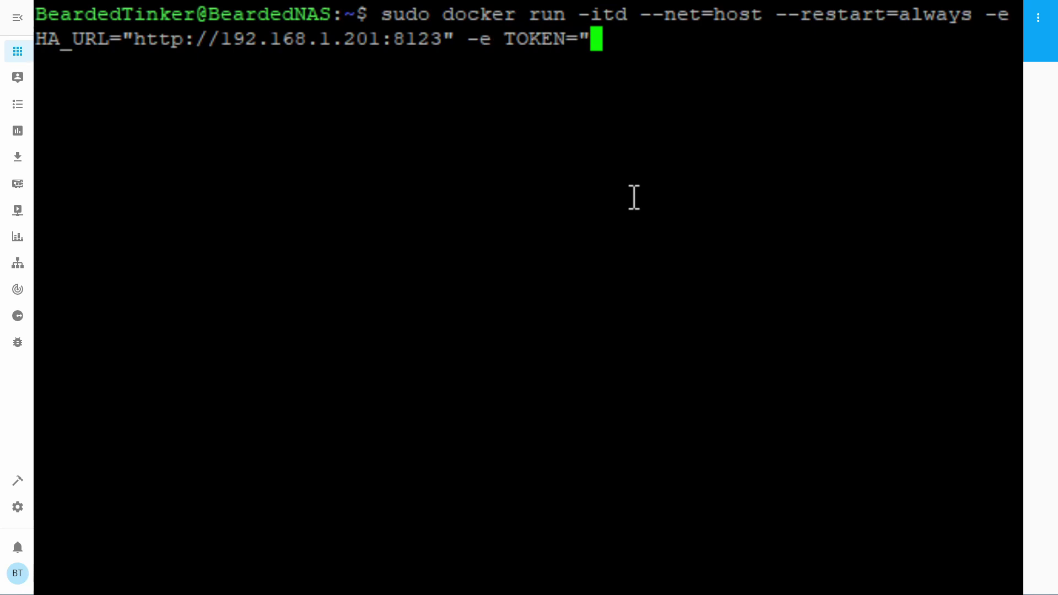
{"action": "right_click", "coordinate": [638, 213]}
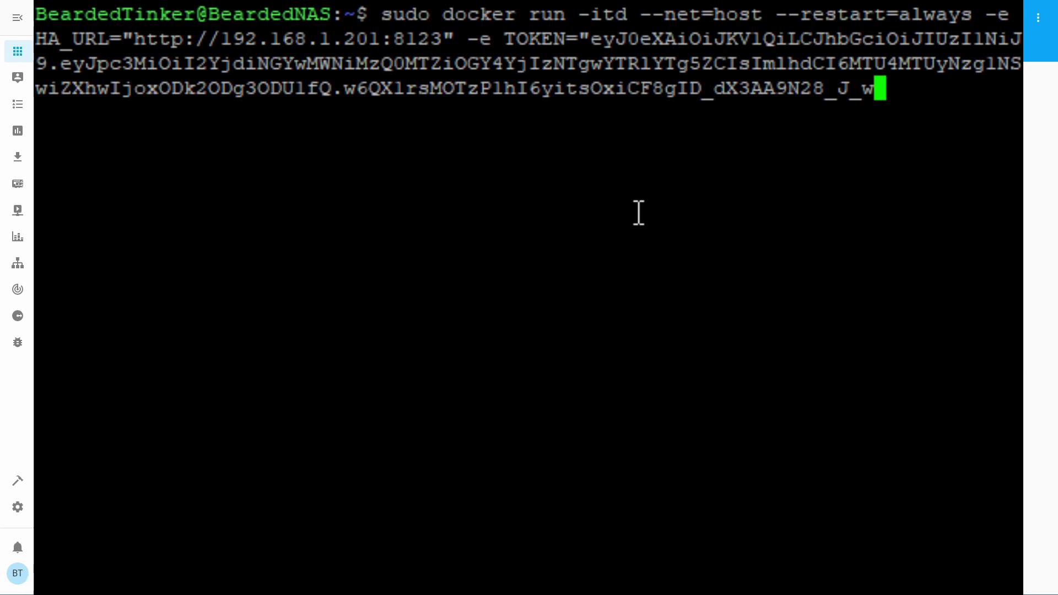
{"action": "type", "text": "\""}
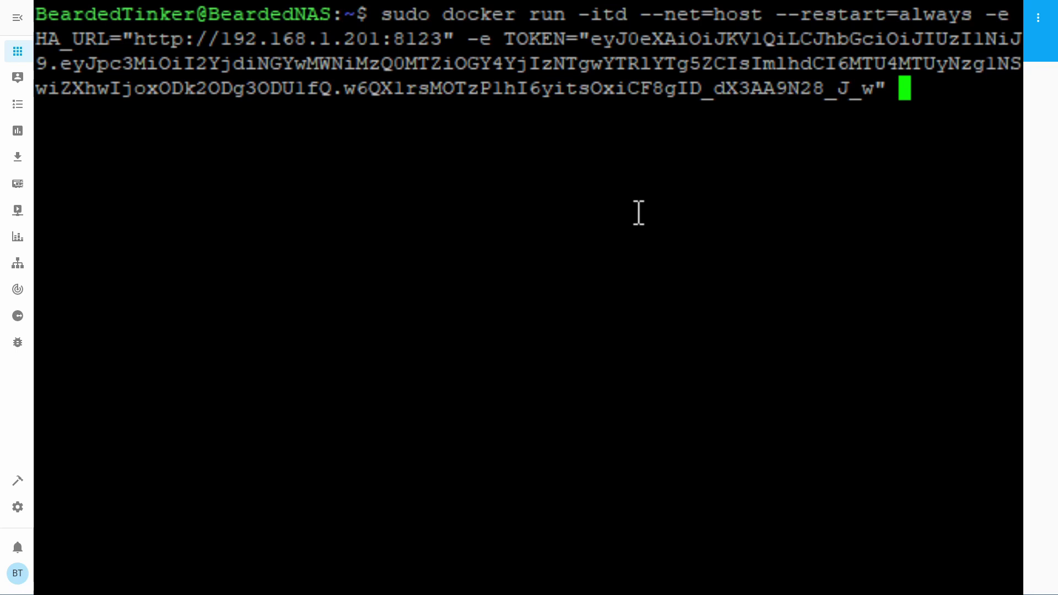
{"action": "type", "text": "-e DA"}
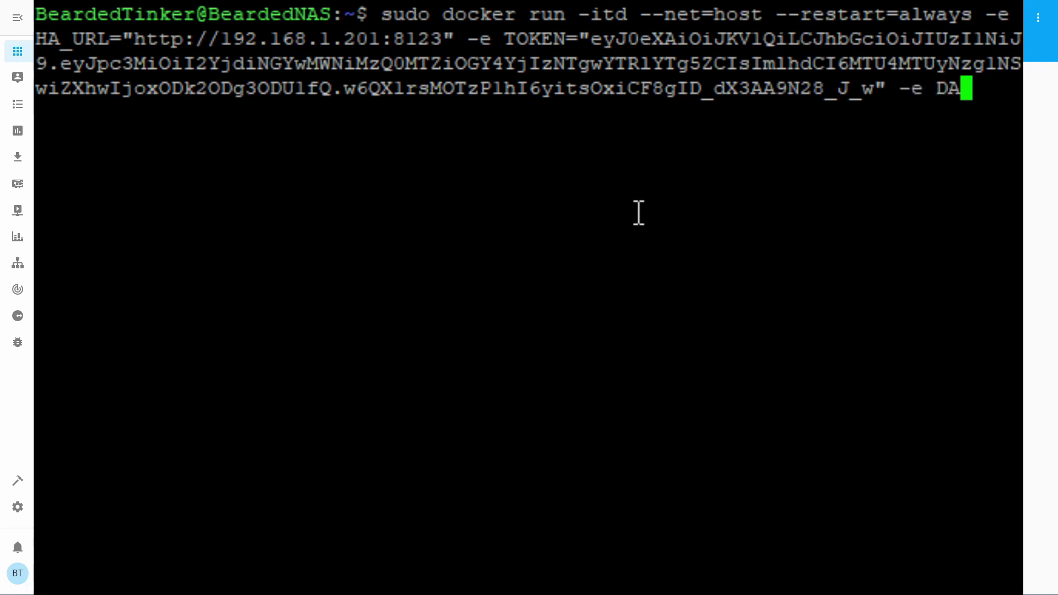
{"action": "type", "text": "SH_"}
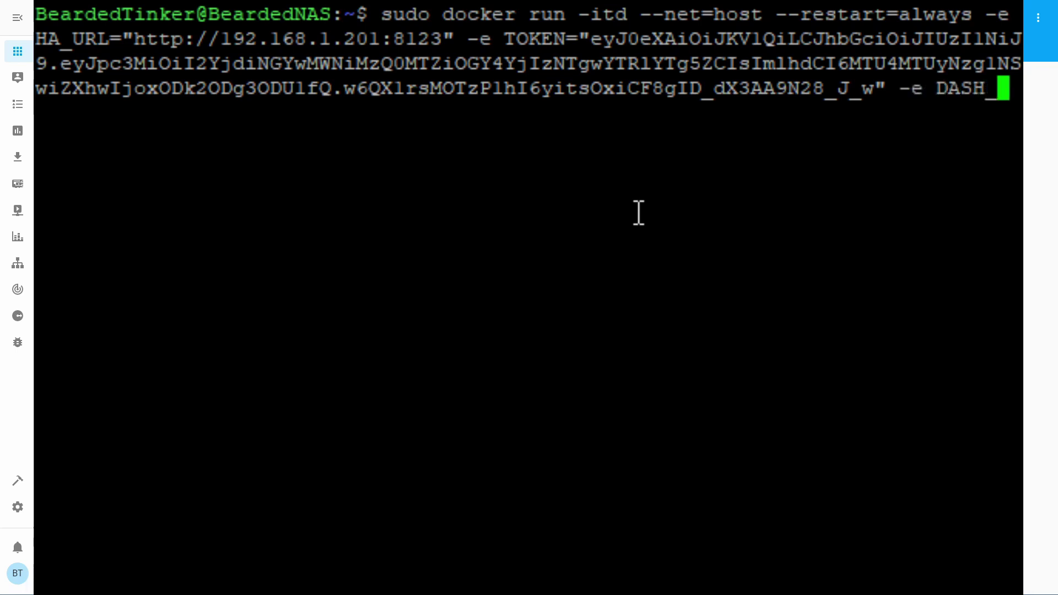
{"action": "type", "text": "URL="}
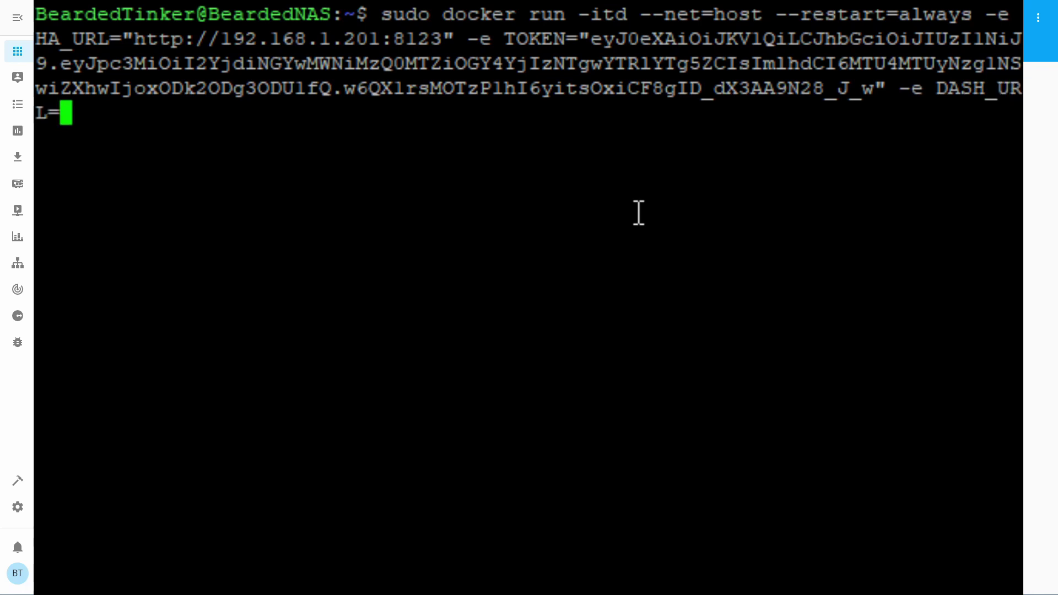
{"action": "type", "text": "\"http://"}
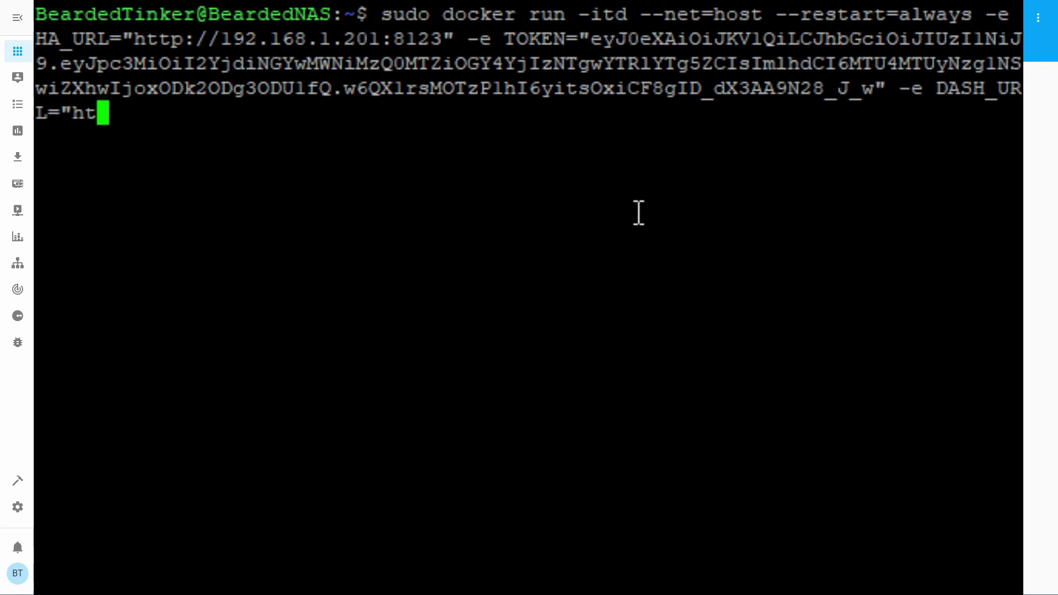
{"action": "type", "text": "192.168.1.2"}
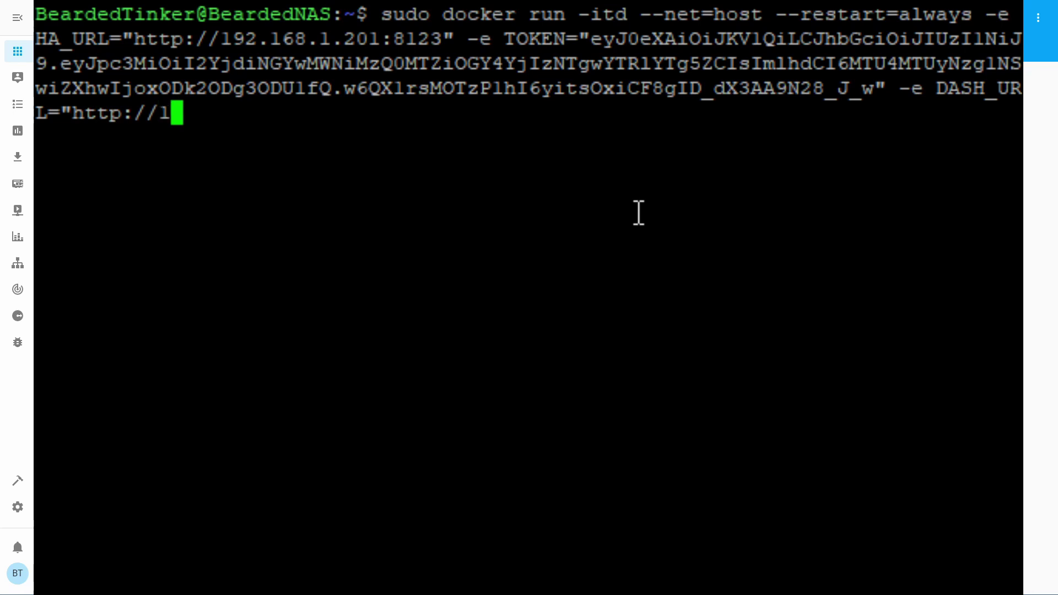
{"action": "type", "text": "01"}
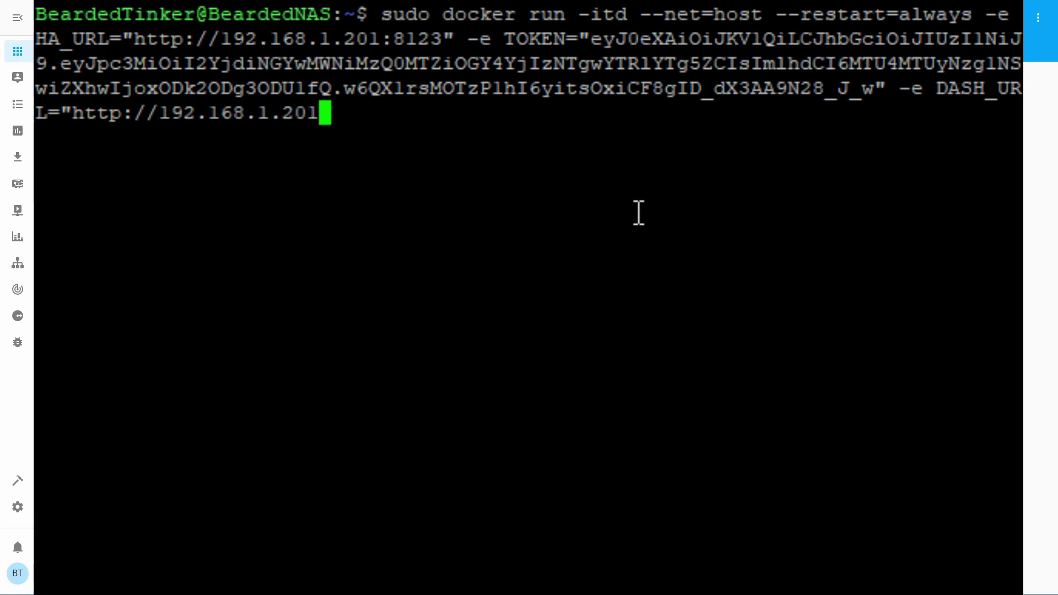
{"action": "type", "text": ":"}
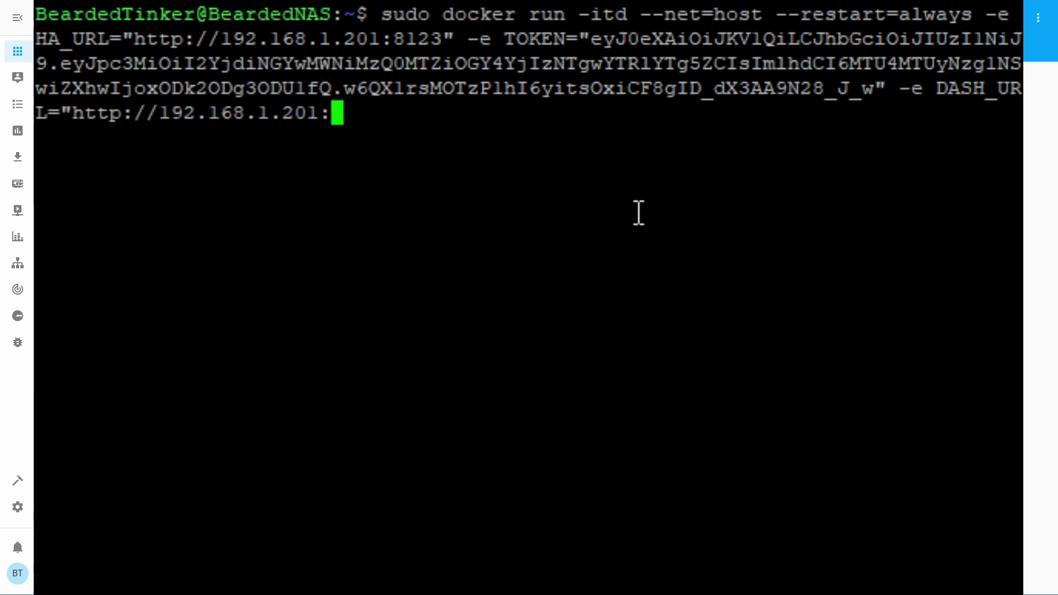
{"action": "type", "text": "5050\""}
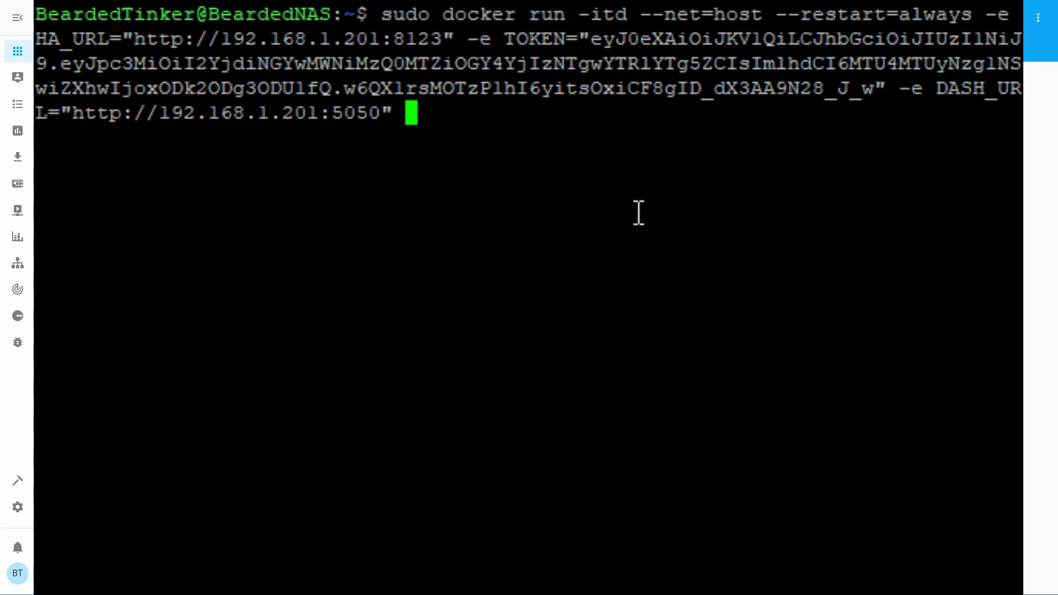
Add /volume1/docker/appdaemon:/conf and read-only localtime mounts, --name=appdaemon, and image acockburn/appdaemon:latest
{"action": "type", "text": "-v "}
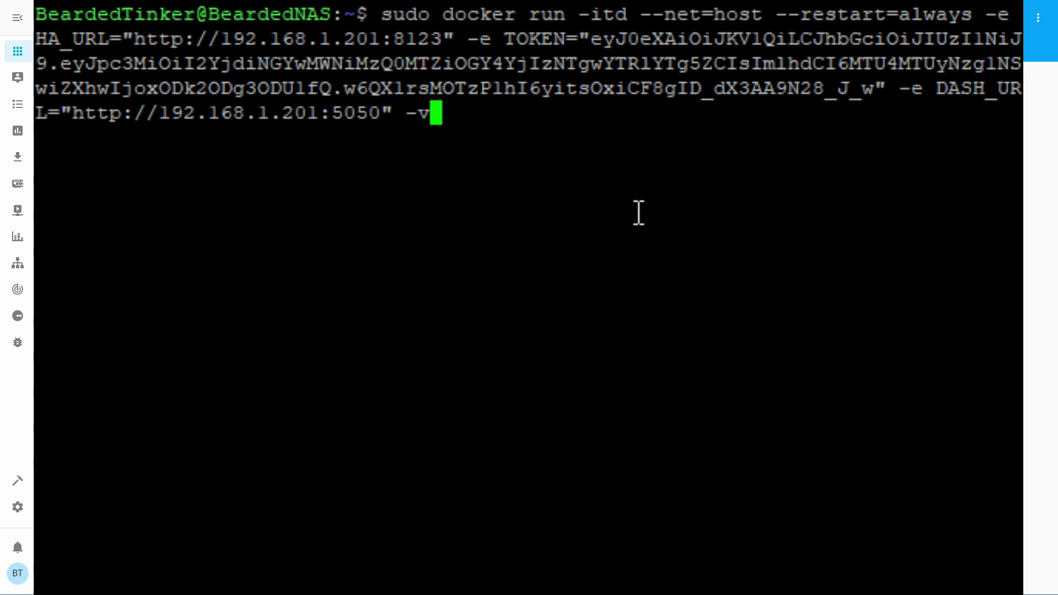
{"action": "type", "text": "/"}
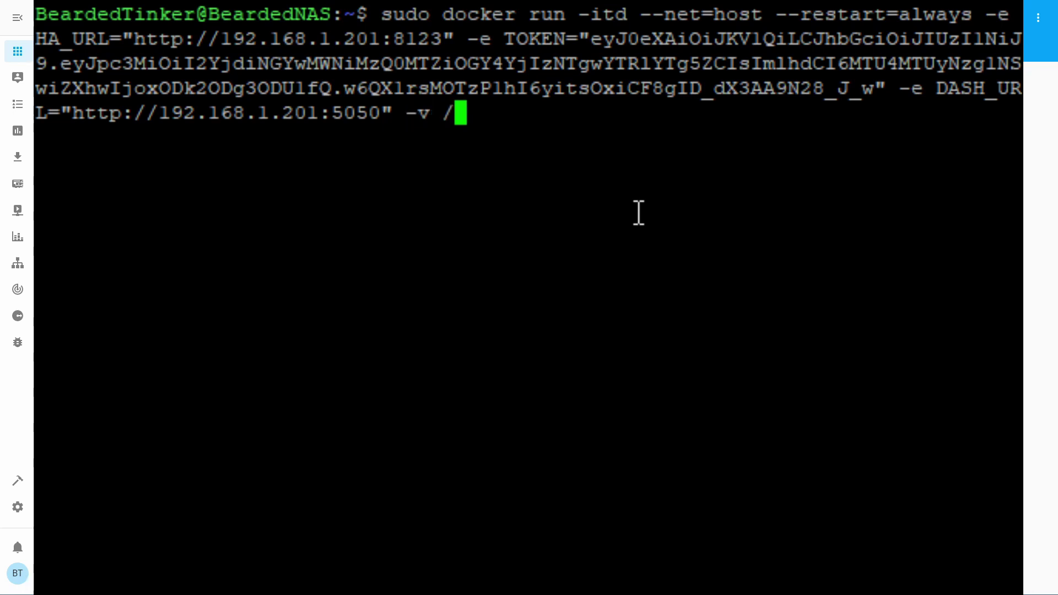
{"action": "type", "text": "volume"}
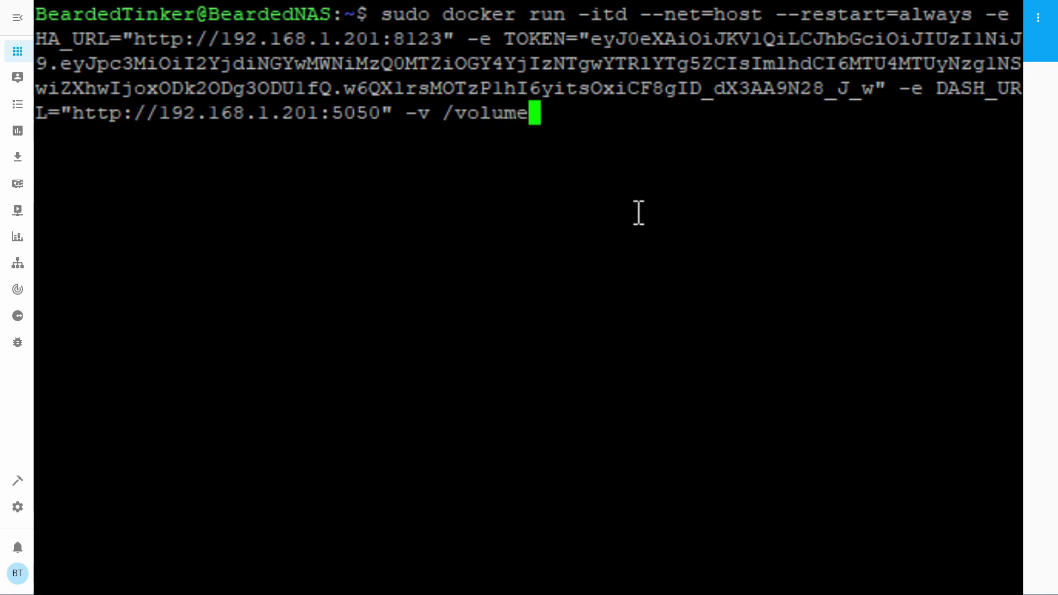
{"action": "type", "text": "1/docker/"}
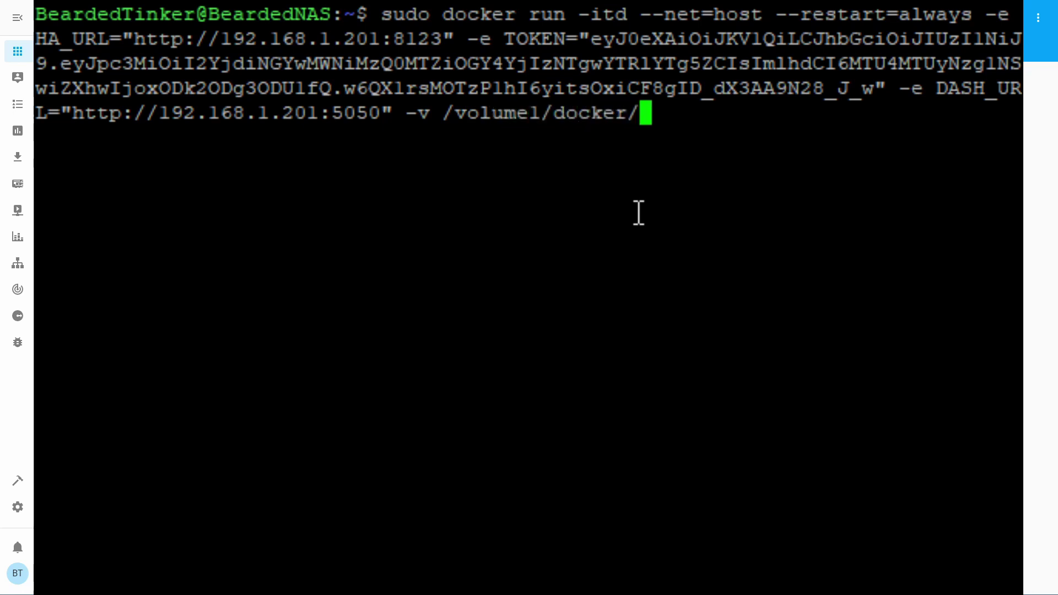
{"action": "type", "text": "app"}
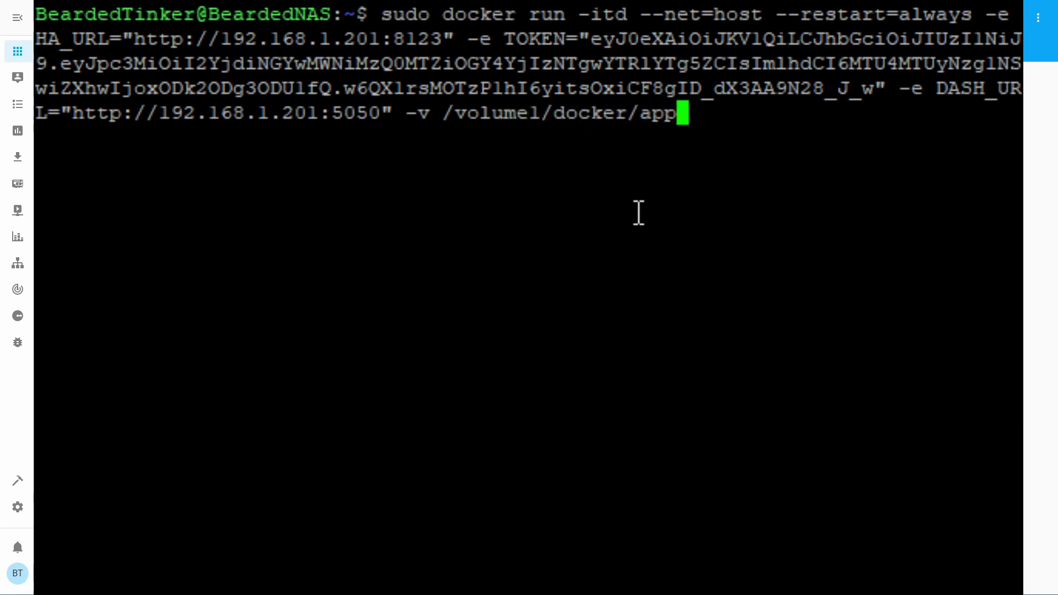
{"action": "type", "text": "daemon"}
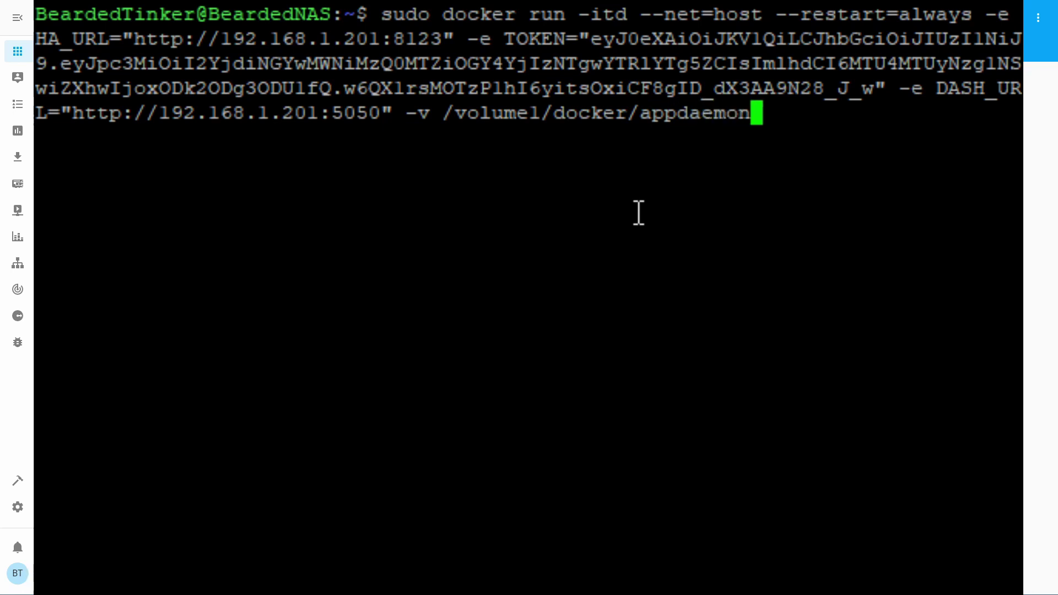
{"action": "type", "text": ":/conf"}
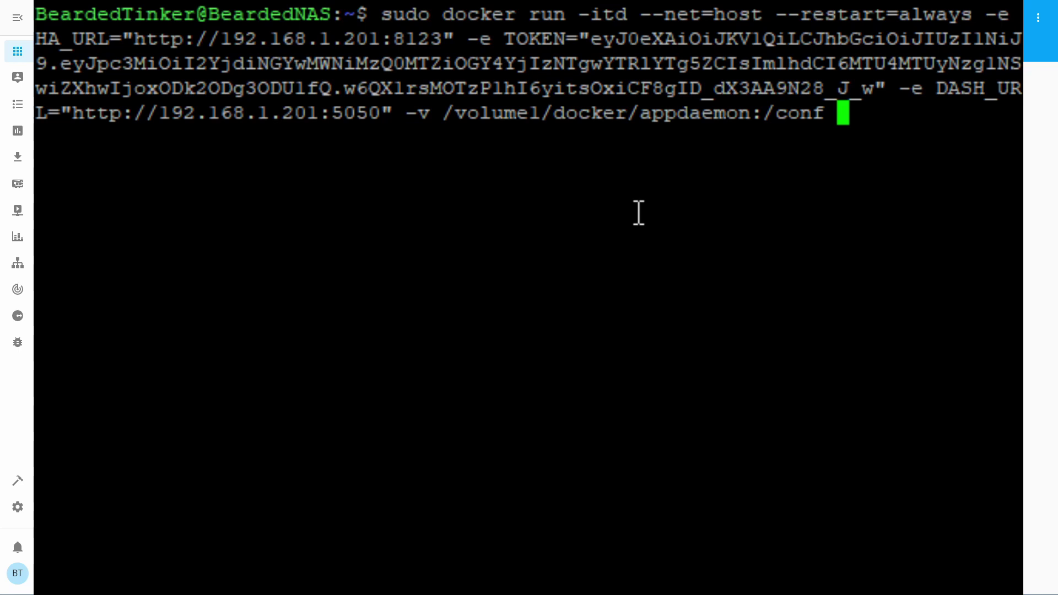
{"action": "type", "text": "-v"}
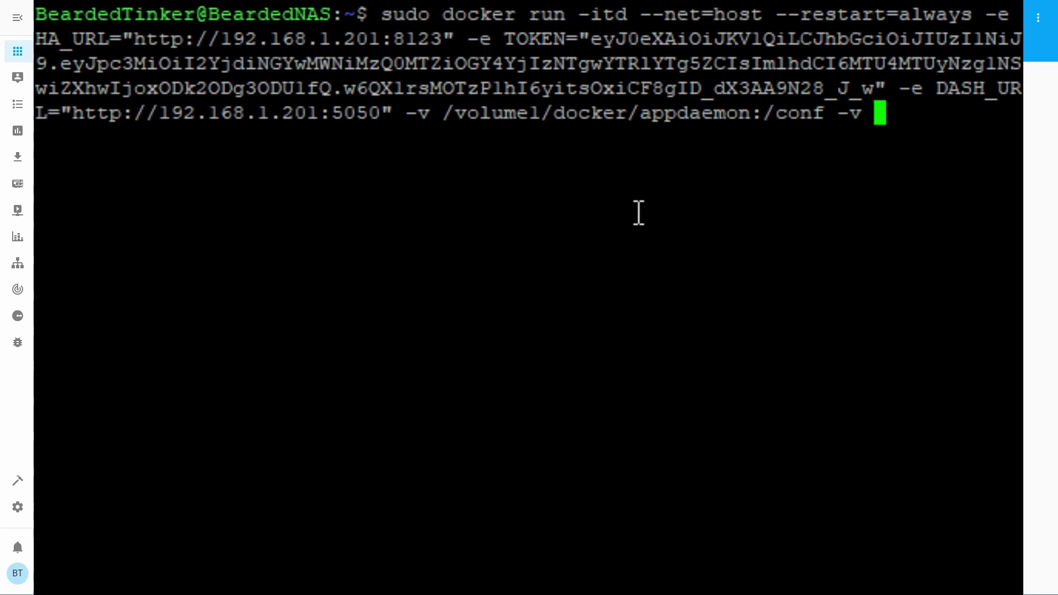
{"action": "type", "text": " /etc/"}
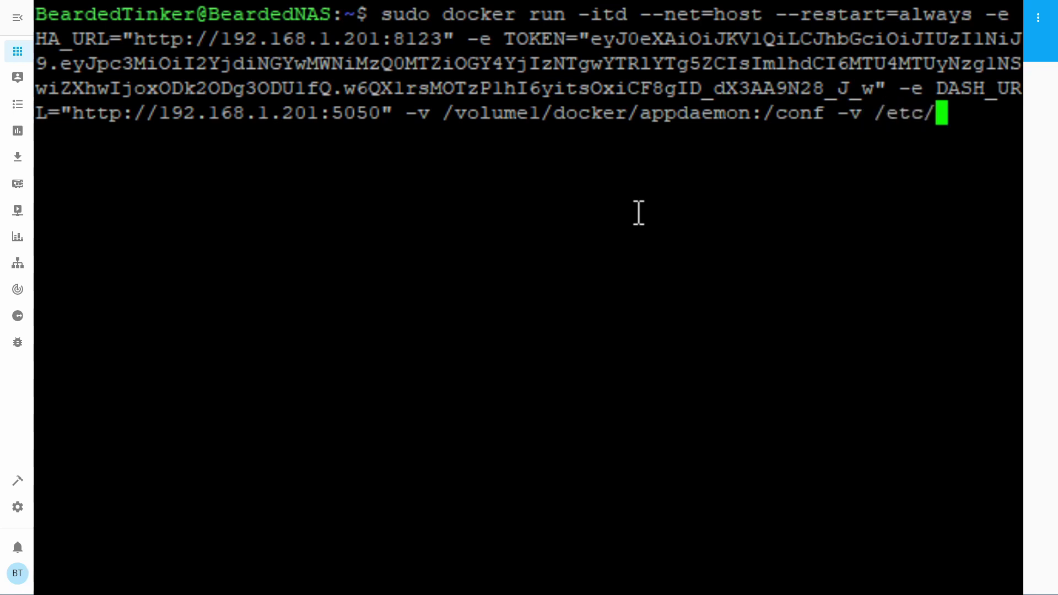
{"action": "type", "text": "localtime"}
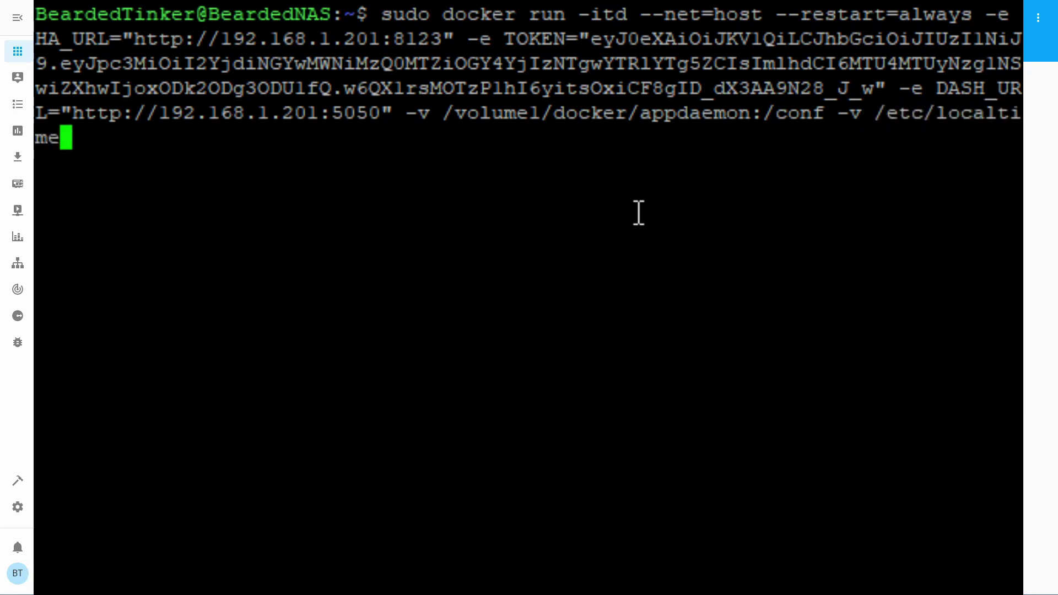
{"action": "type", "text": ":"}
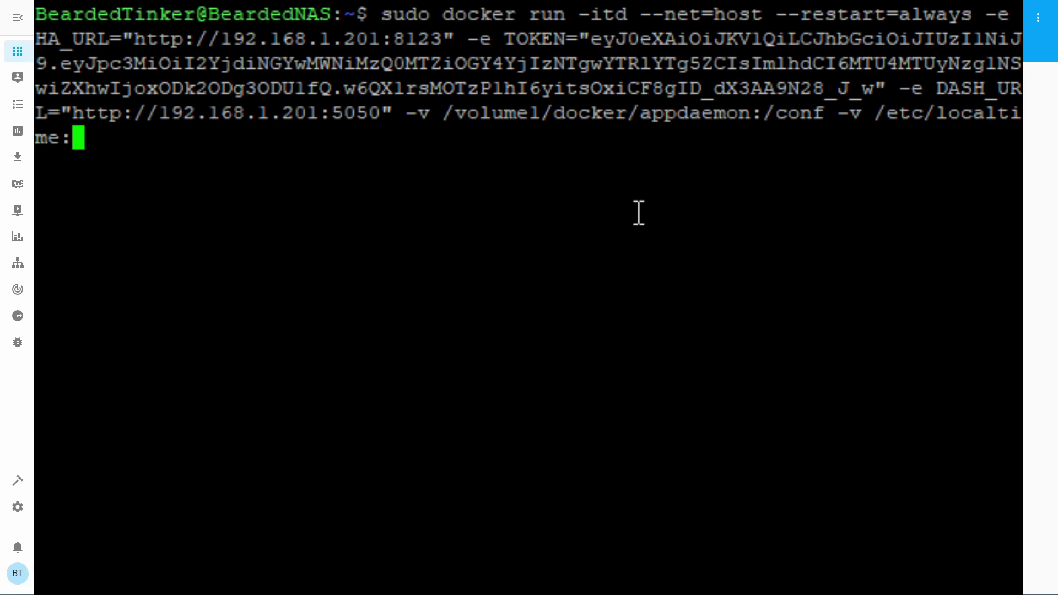
{"action": "type", "text": "/etc/localt"}
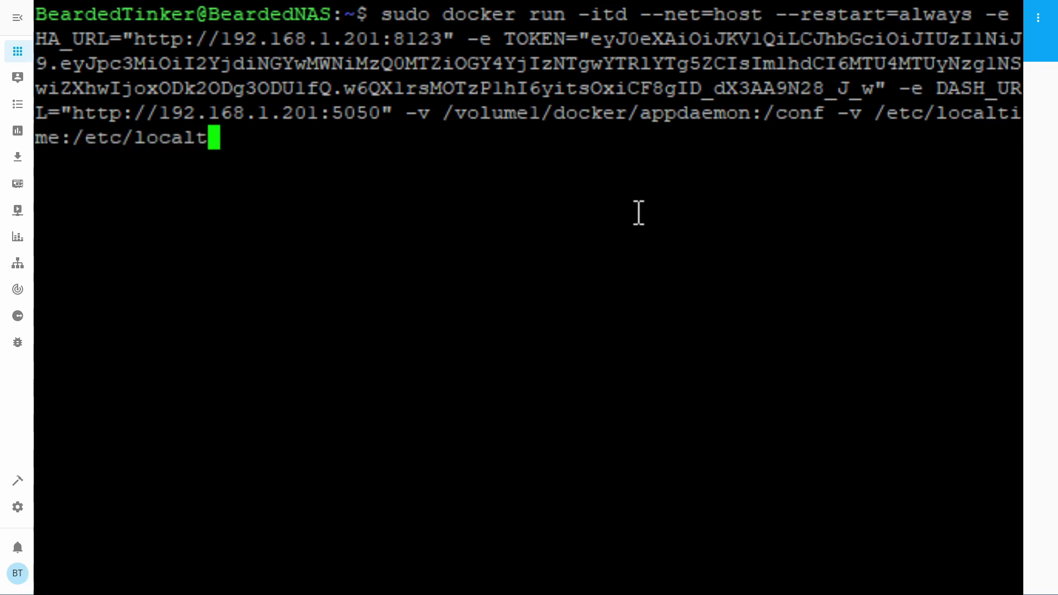
{"action": "type", "text": "ime:ro"}
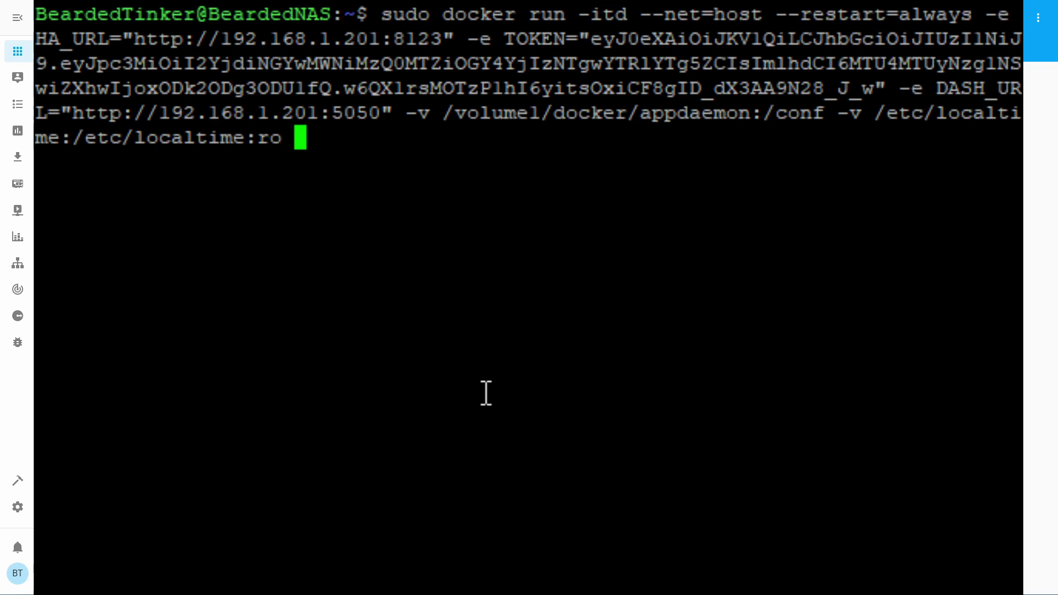
{"action": "type", "text": " --name="}
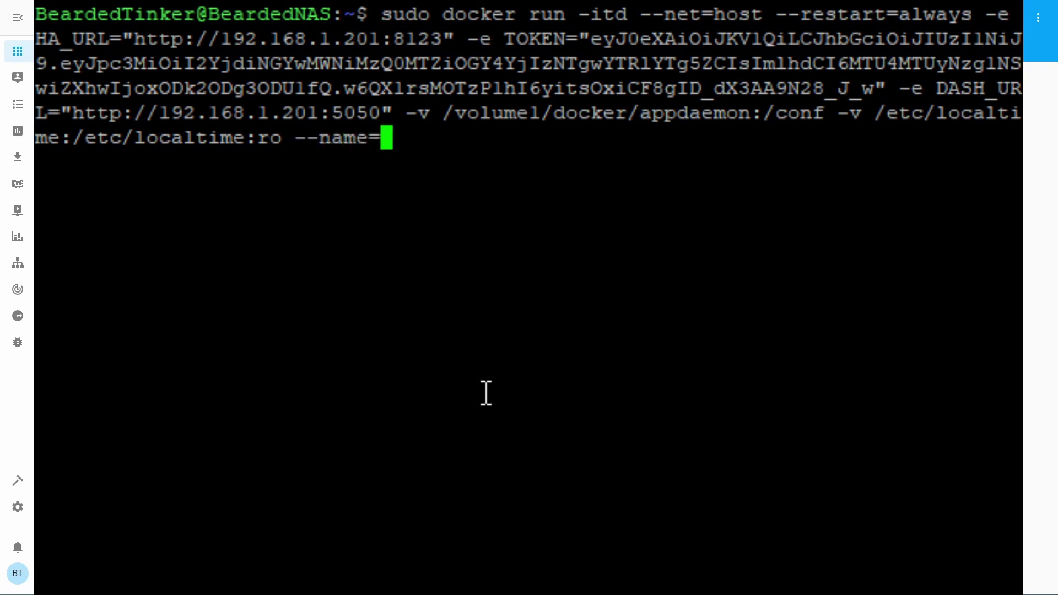
{"action": "type", "text": "appda"}
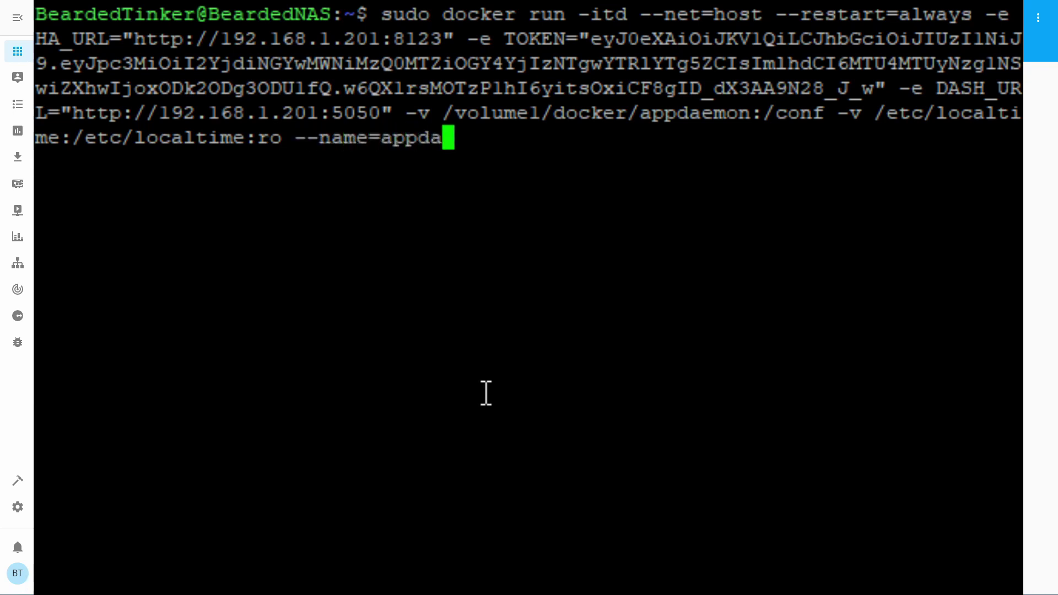
{"action": "type", "text": "emon"}
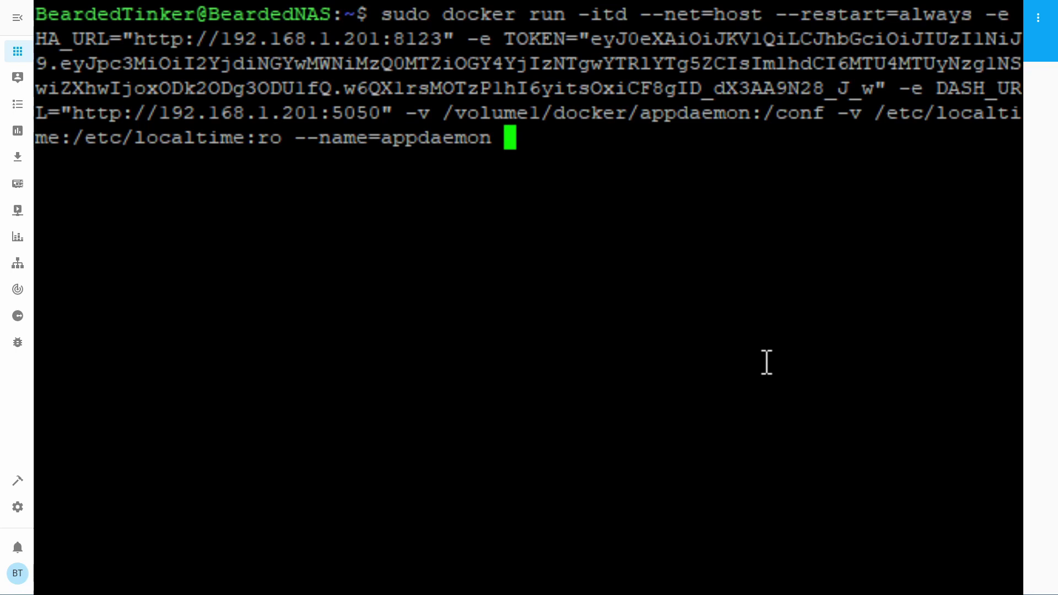
{"action": "type", "text": "acoc"}
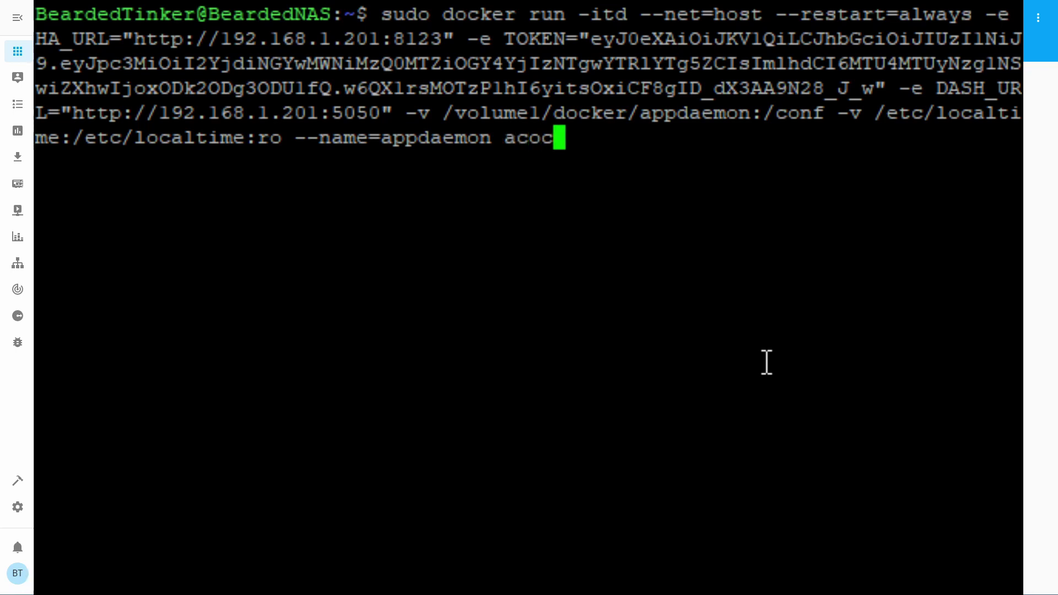
{"action": "type", "text": "kburn"}
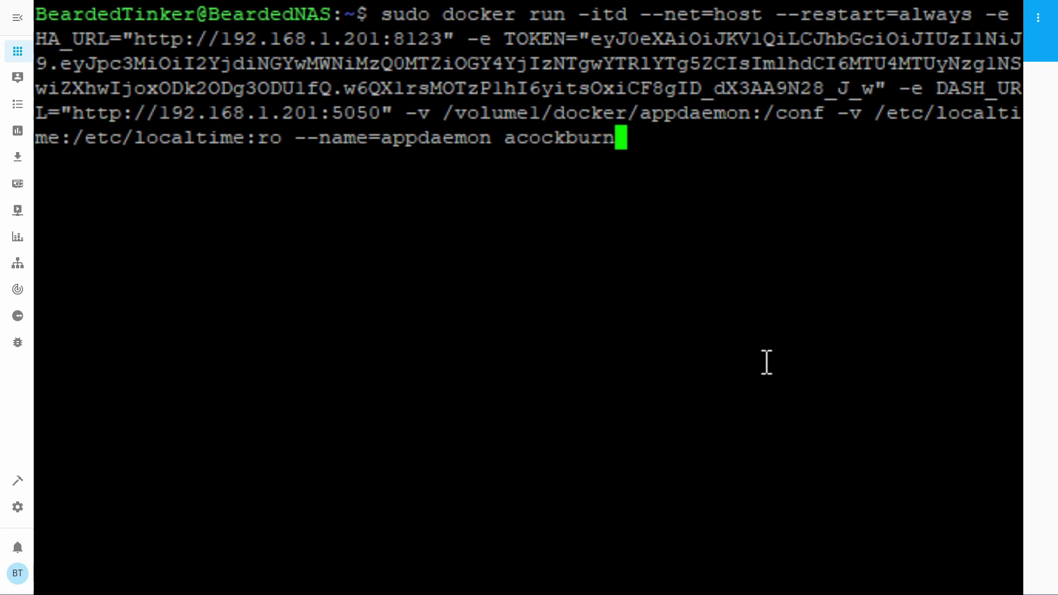
{"action": "type", "text": "/ap"}
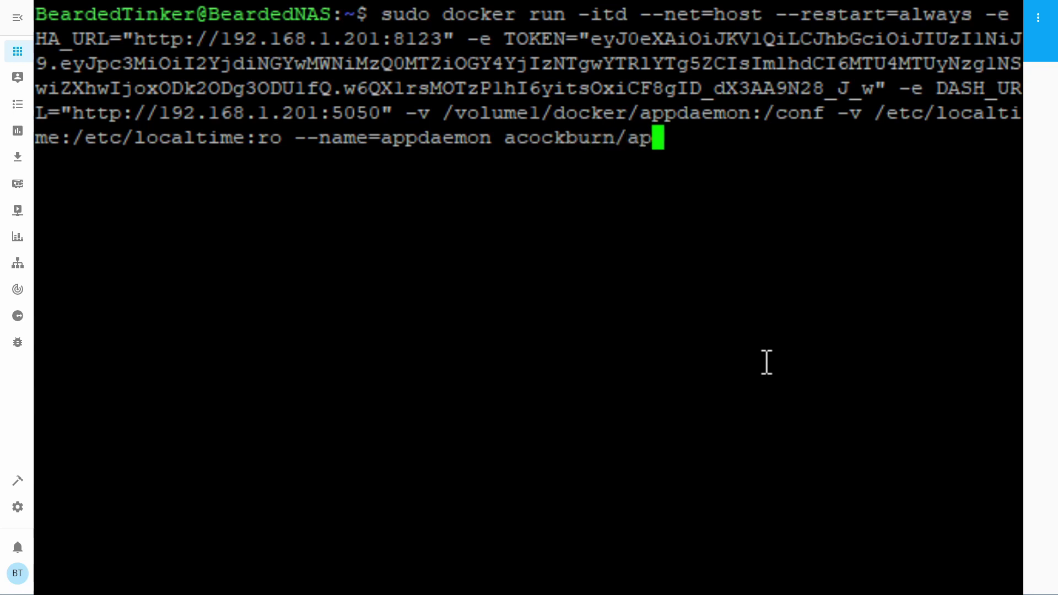
{"action": "type", "text": "pdaemo"}
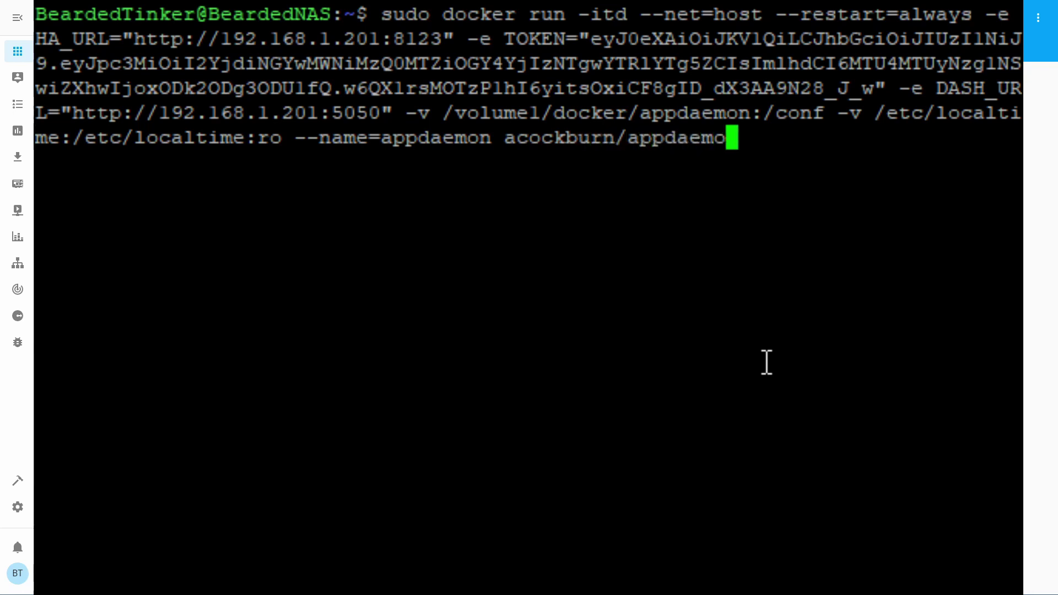
{"action": "type", "text": "n:late"}
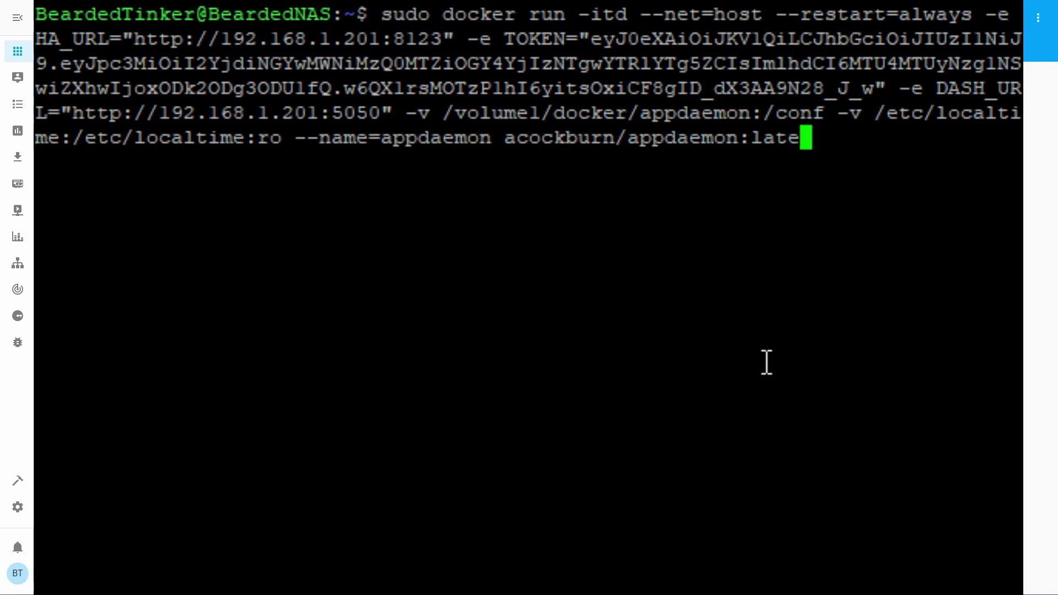
{"action": "type", "text": "st"}
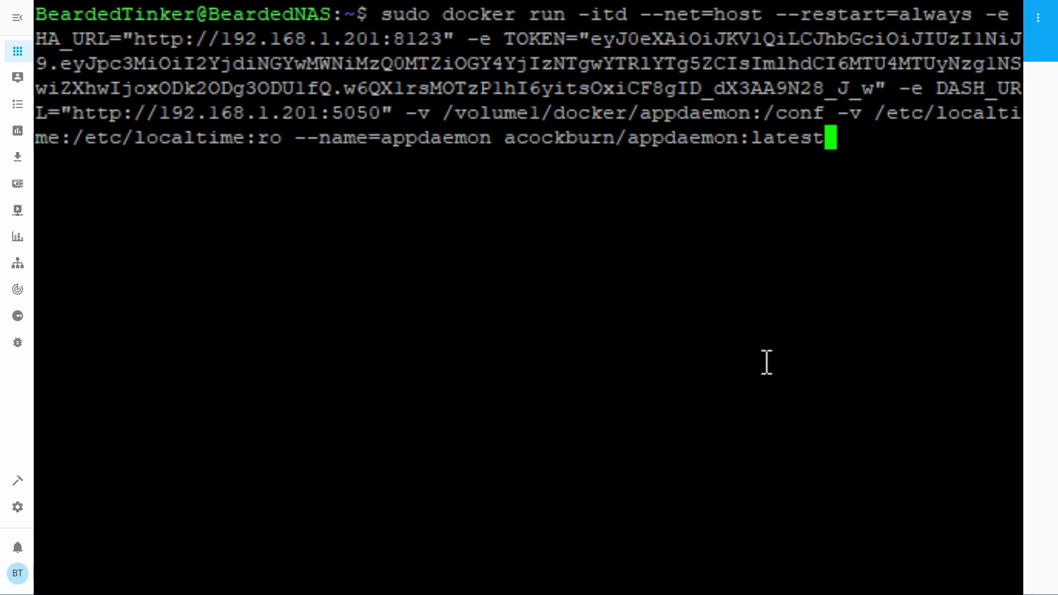
Run the docker run command to pull acockburn/appdaemon:latest and create the container
{"action": "key", "text": "Return"}
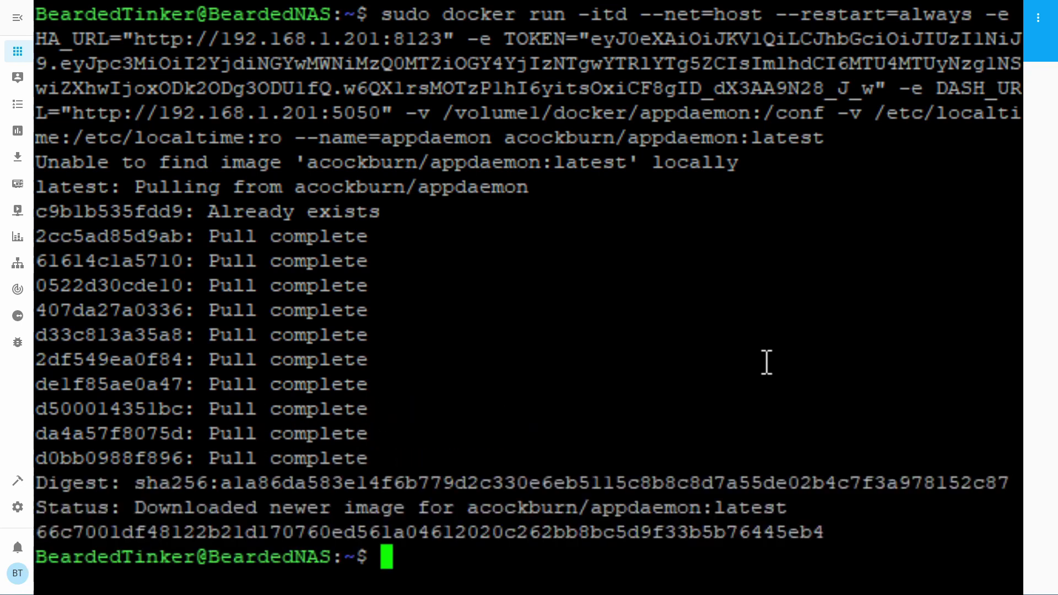
Switch to Portainer and open the local endpoint's dashboard
{"action": "key", "text": "alt+Tab"}
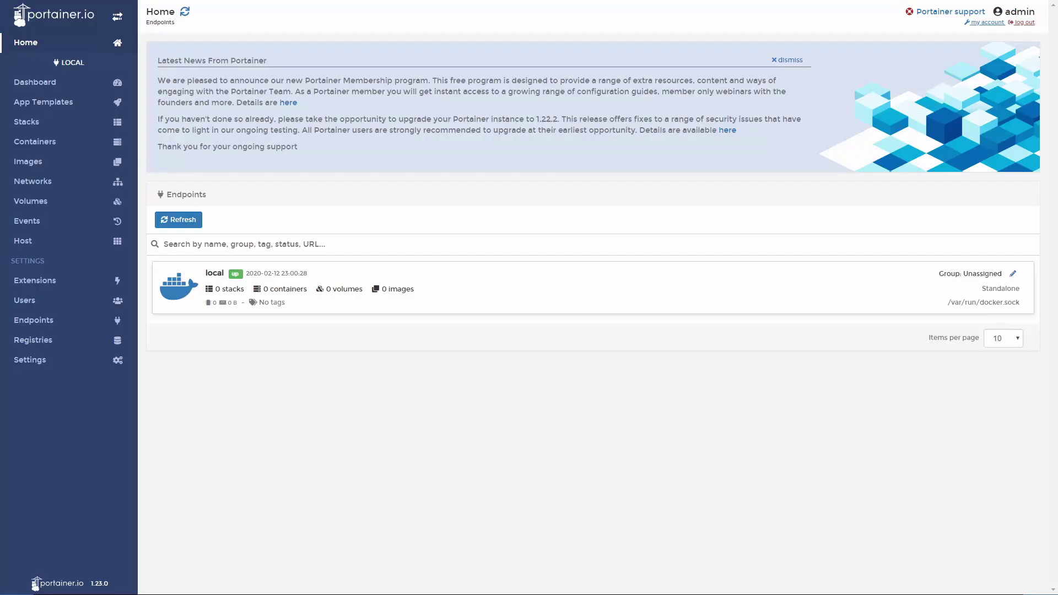
{"action": "left_click", "coordinate": [287, 284]}
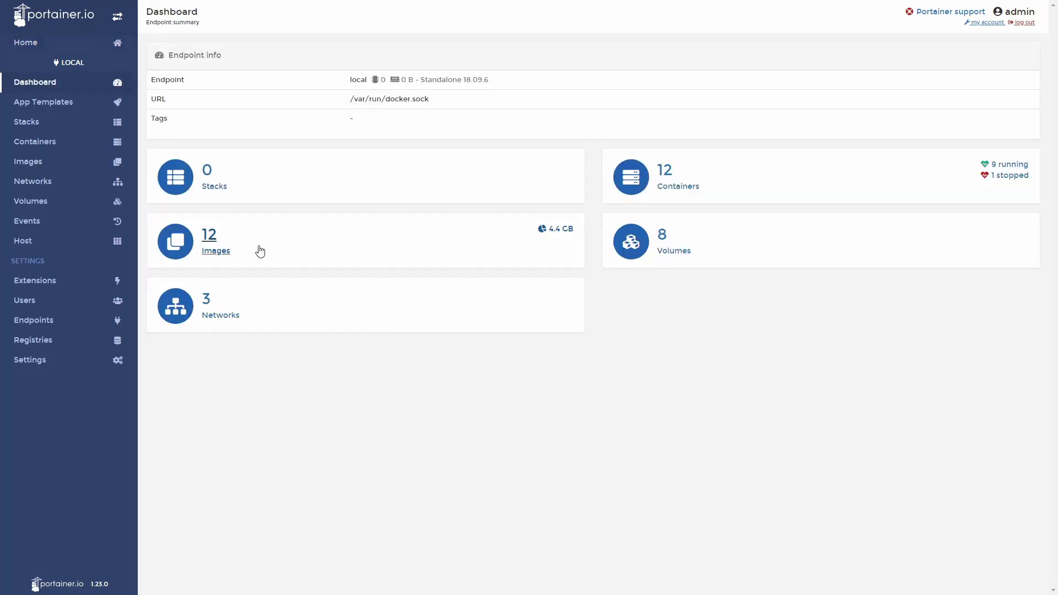
Check the appdaemon container's logs for the missing time_zone and location warnings, then stop it
{"action": "left_click", "coordinate": [43, 149]}
{"action": "left_click", "coordinate": [187, 158]}
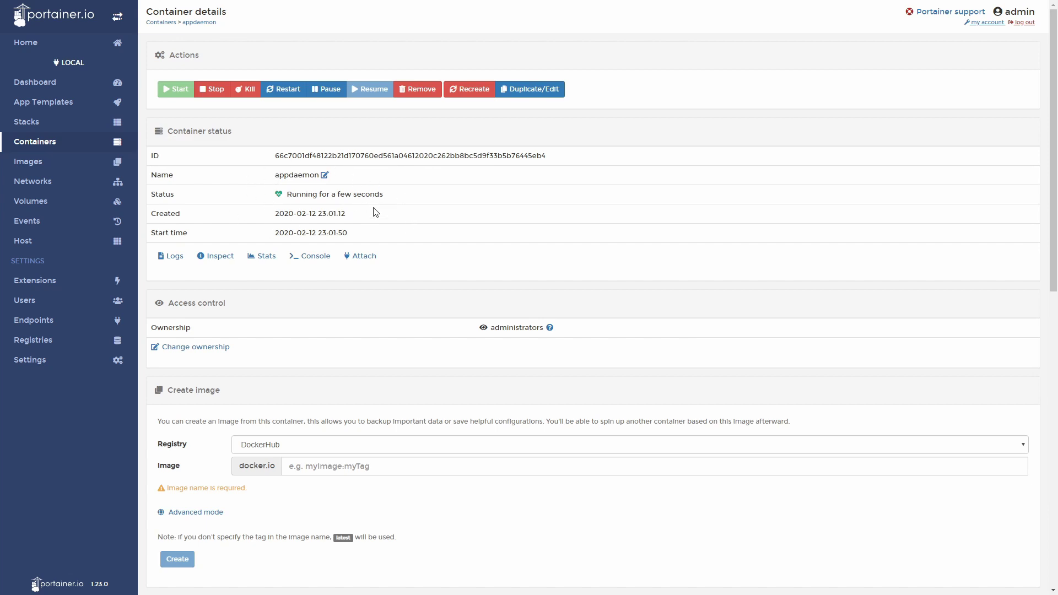
{"action": "left_click", "coordinate": [176, 257]}
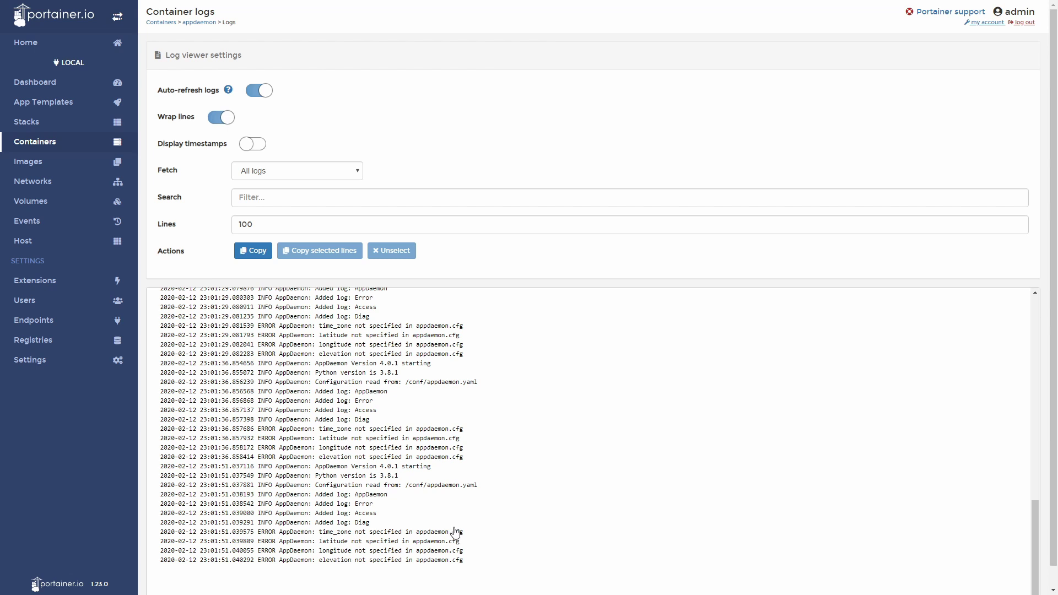
{"action": "left_click", "coordinate": [199, 23]}
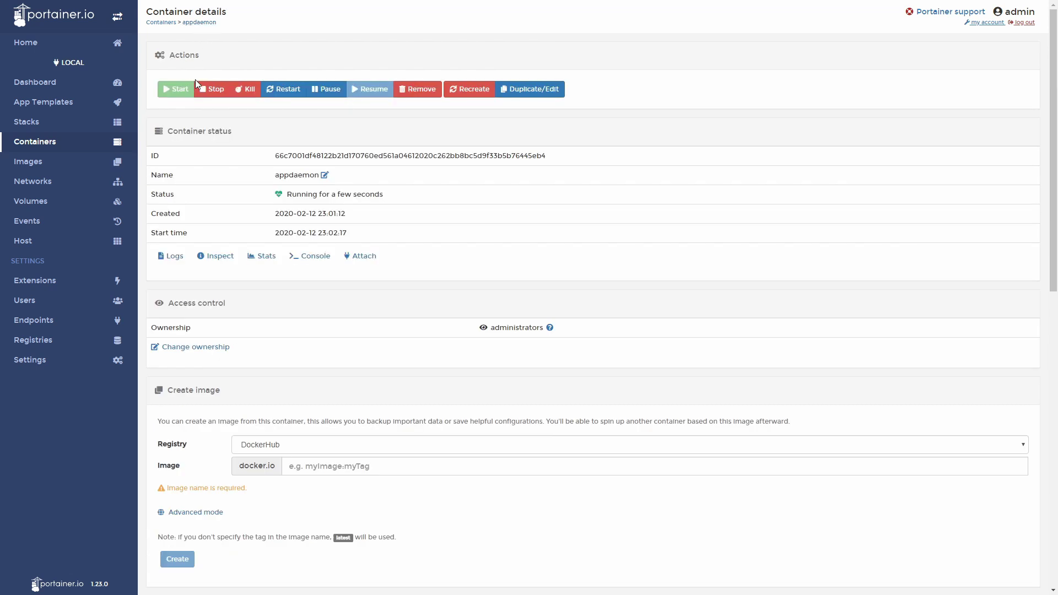
{"action": "left_click", "coordinate": [212, 91]}
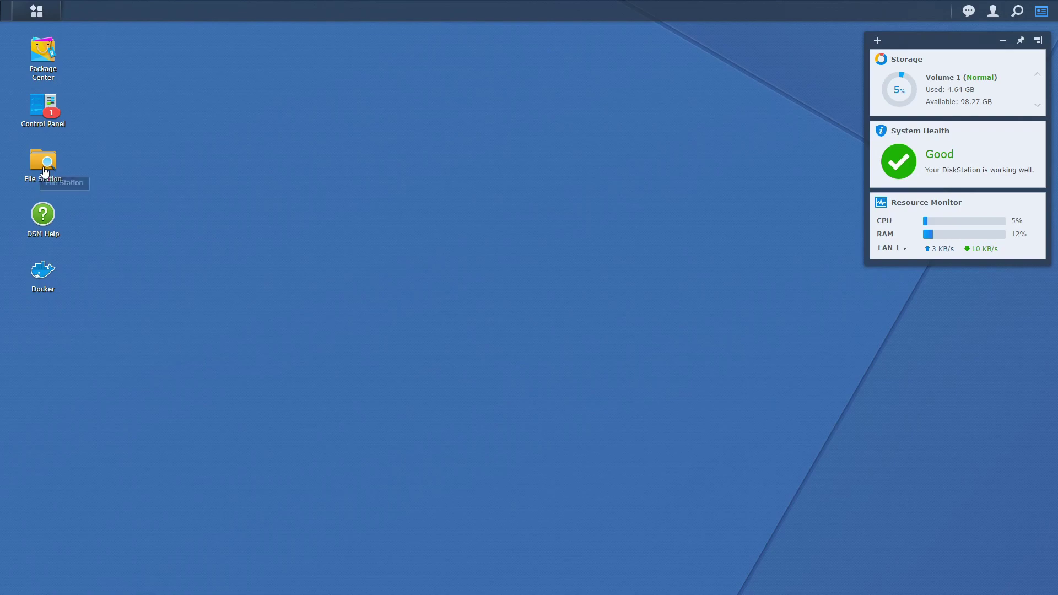
In File Station, open the docker/appdaemon folder and bring up appdaemon.yaml's context menu
{"action": "left_click", "coordinate": [46, 172]}
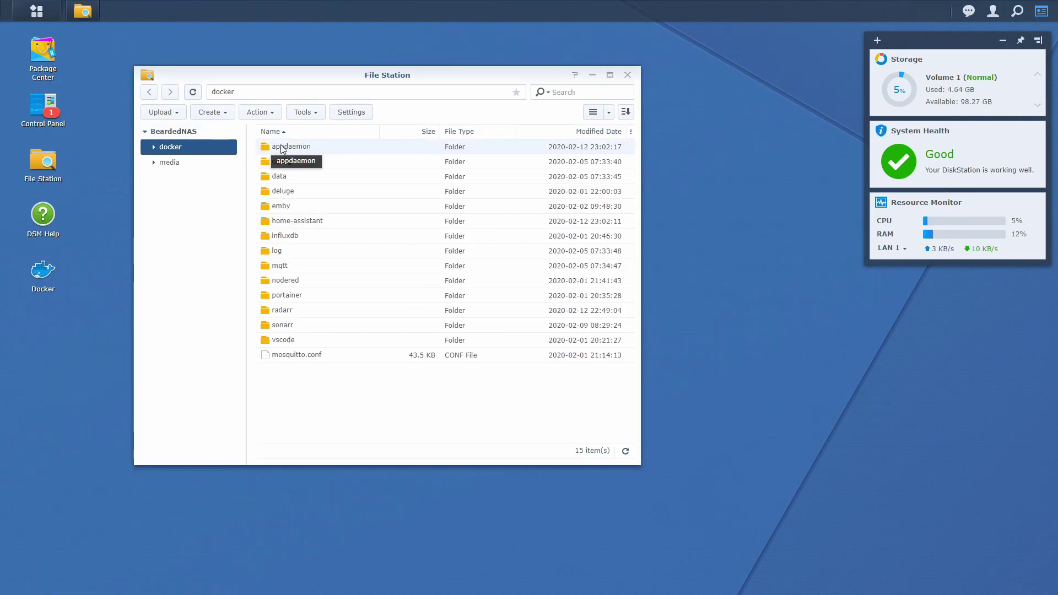
{"action": "double_click", "coordinate": [282, 148]}
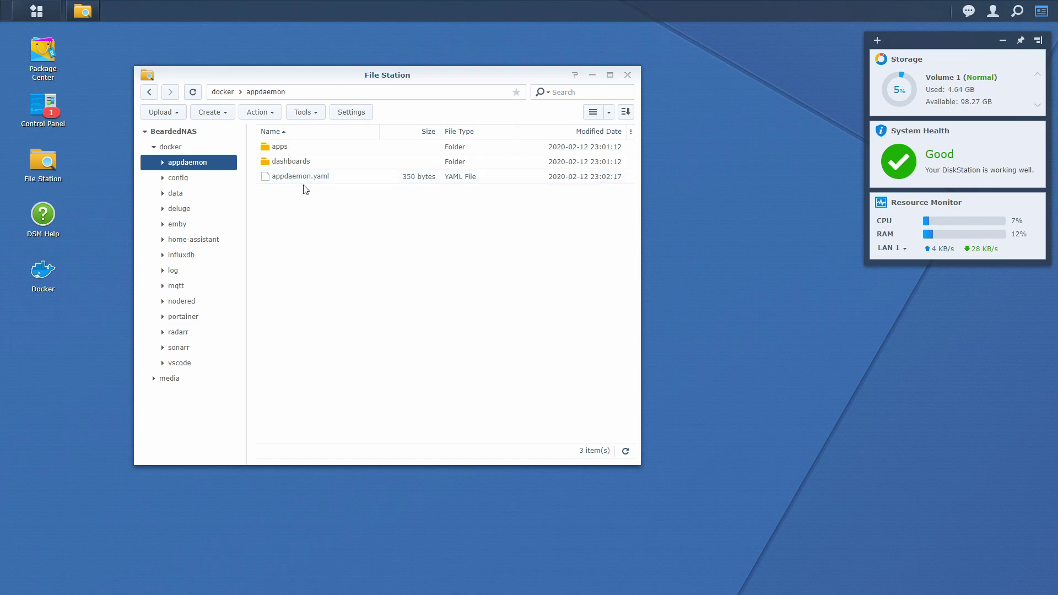
{"action": "right_click", "coordinate": [302, 183]}
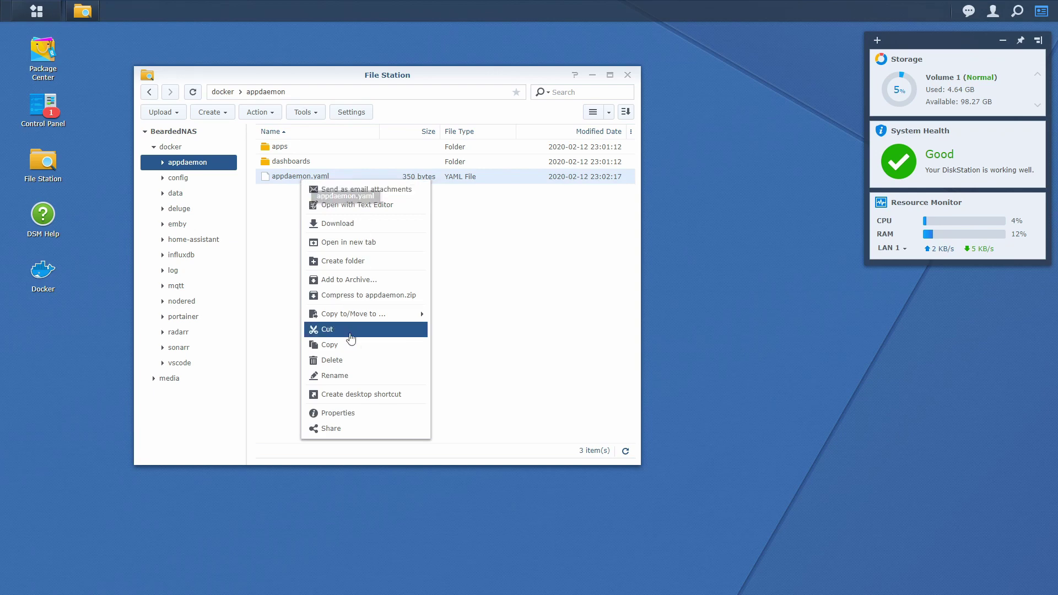
In appdaemon.yaml's properties, give the administrators group write permission
{"action": "left_click", "coordinate": [367, 413]}
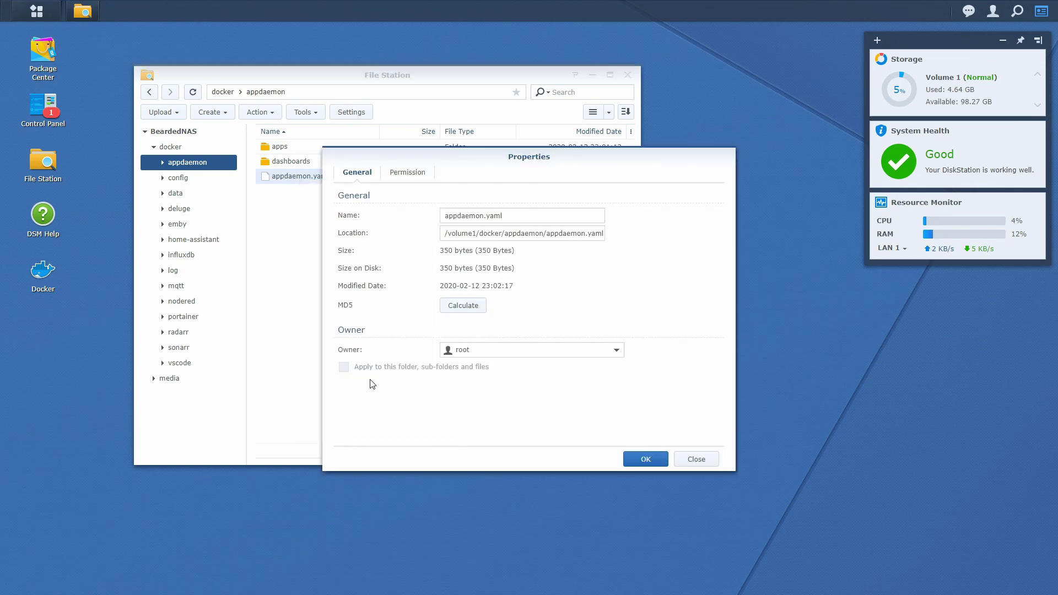
{"action": "left_click", "coordinate": [395, 173]}
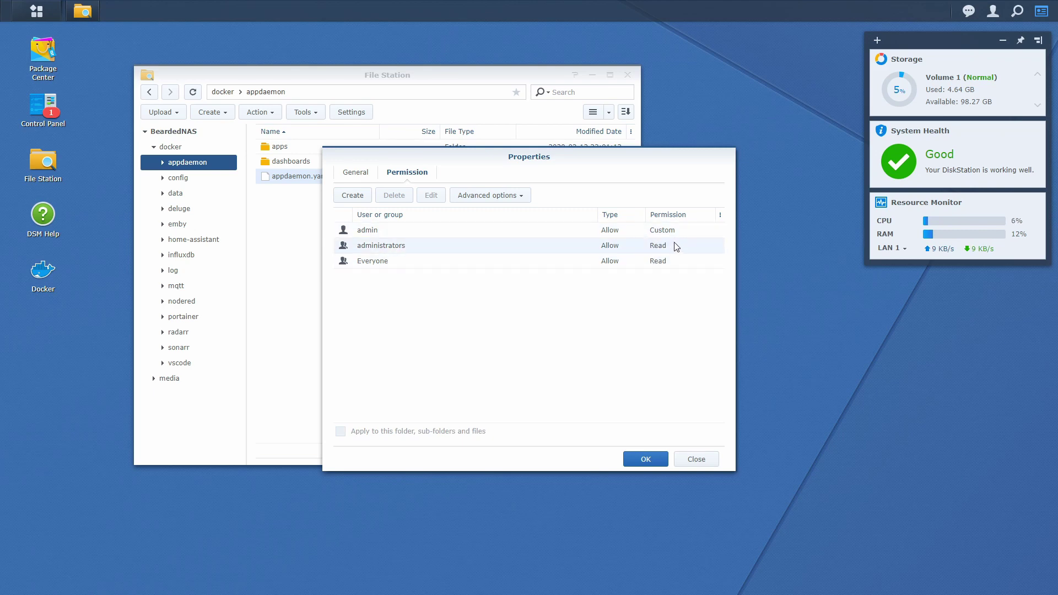
{"action": "left_click", "coordinate": [665, 249]}
{"action": "double_click", "coordinate": [665, 248]}
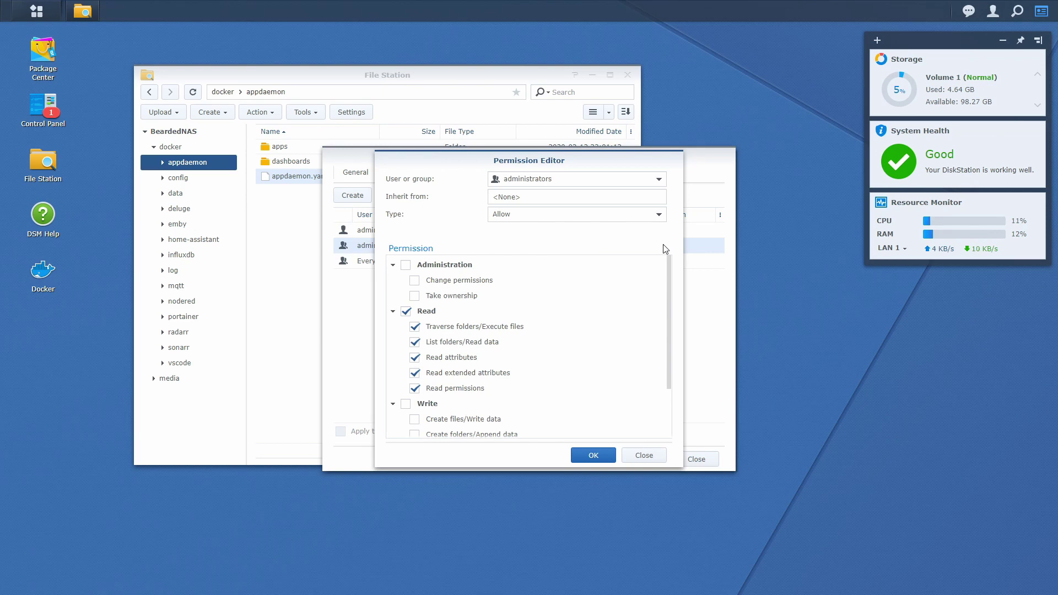
{"action": "left_click", "coordinate": [404, 402]}
{"action": "left_click", "coordinate": [589, 458]}
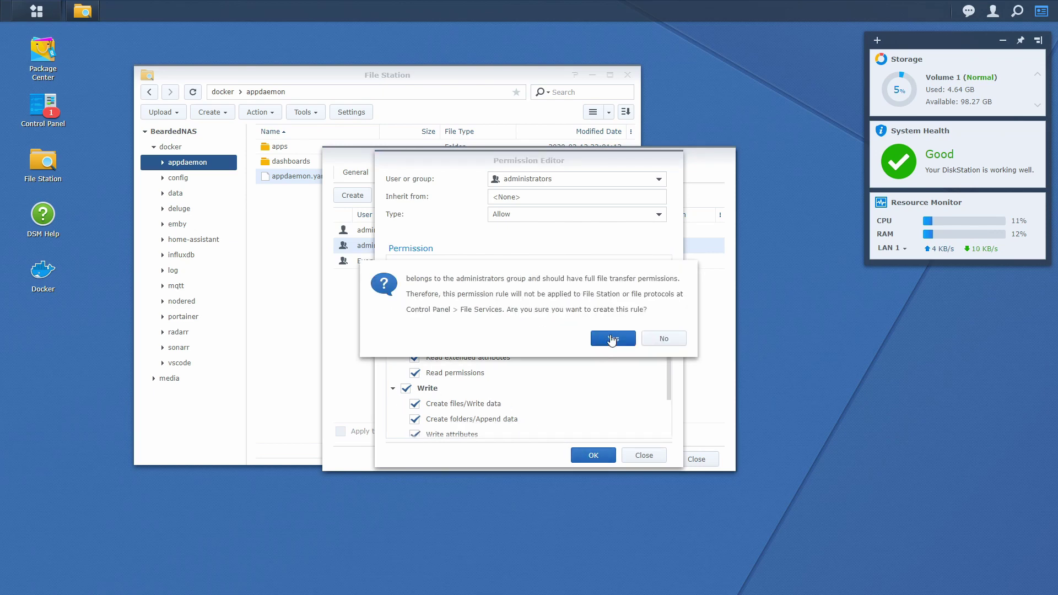
{"action": "left_click", "coordinate": [612, 340]}
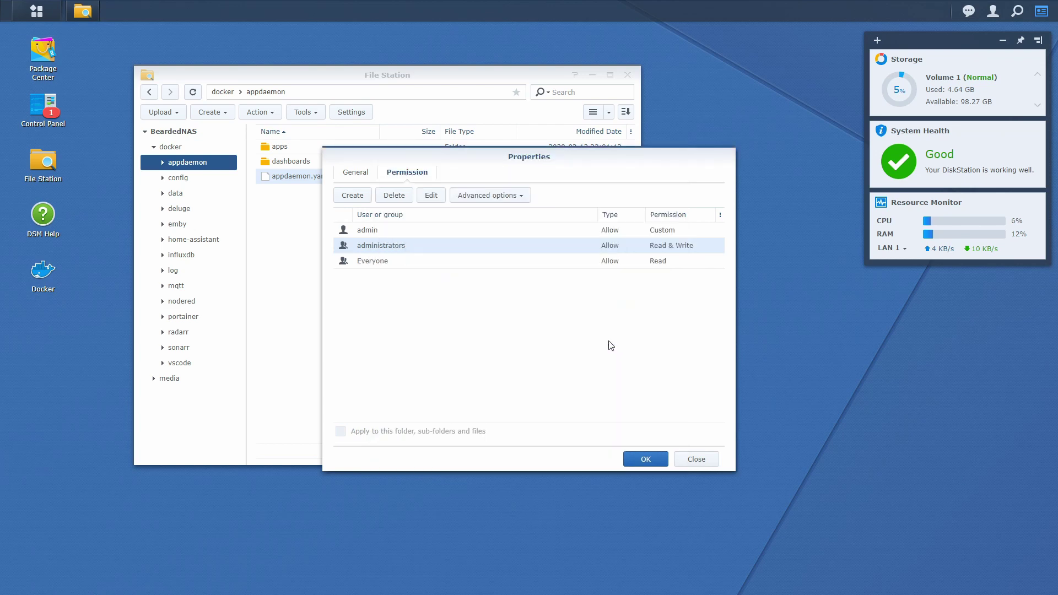
Grant Everyone Read & Write on appdaemon.yaml and apply the permissions
{"action": "double_click", "coordinate": [640, 265]}
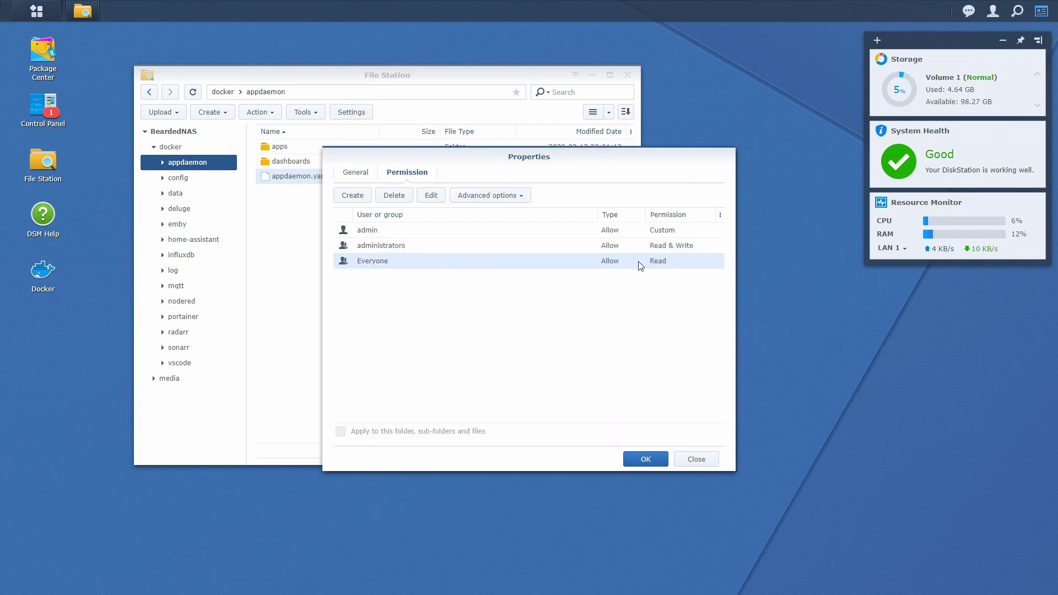
{"action": "left_click", "coordinate": [408, 390]}
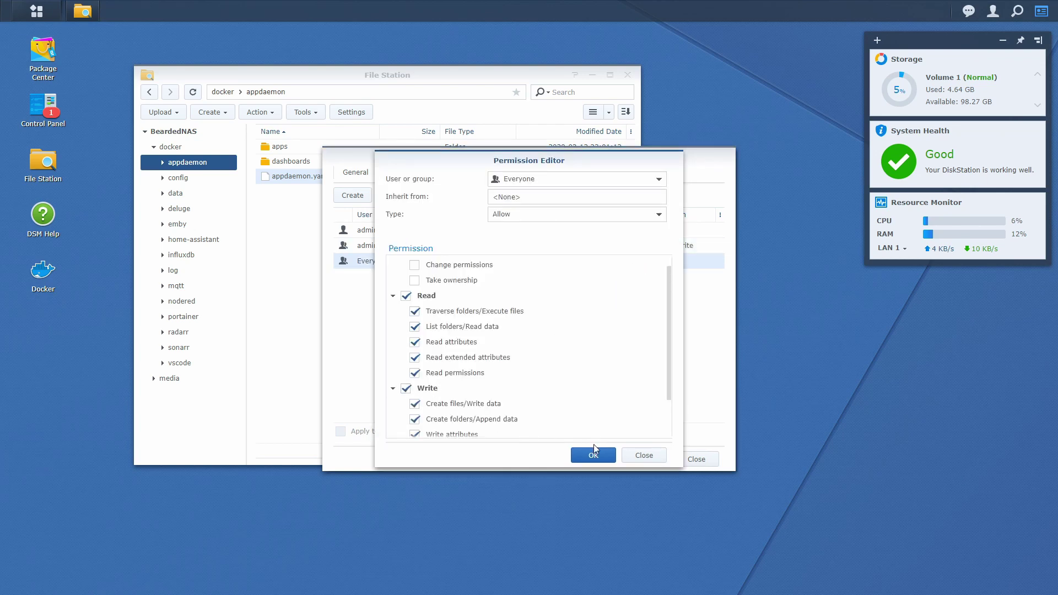
{"action": "left_click", "coordinate": [594, 455]}
{"action": "left_click", "coordinate": [644, 462]}
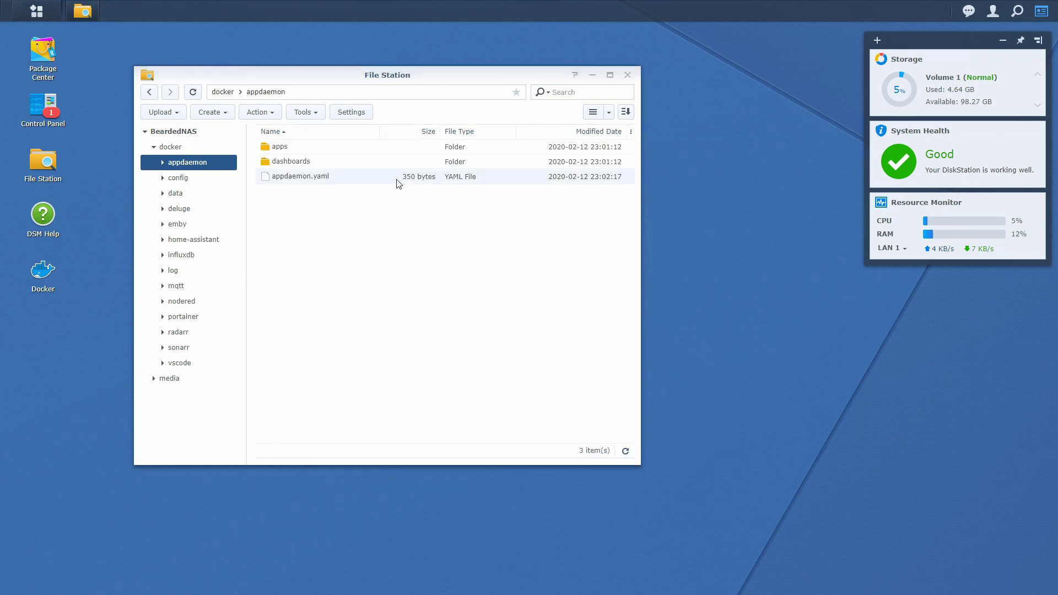
Open appdaemon.yaml and add latitude, longitude, elevation and time_zone: Europe/Zagreb under appdaemon:
{"action": "double_click", "coordinate": [365, 177]}
{"action": "left_click", "coordinate": [619, 196]}
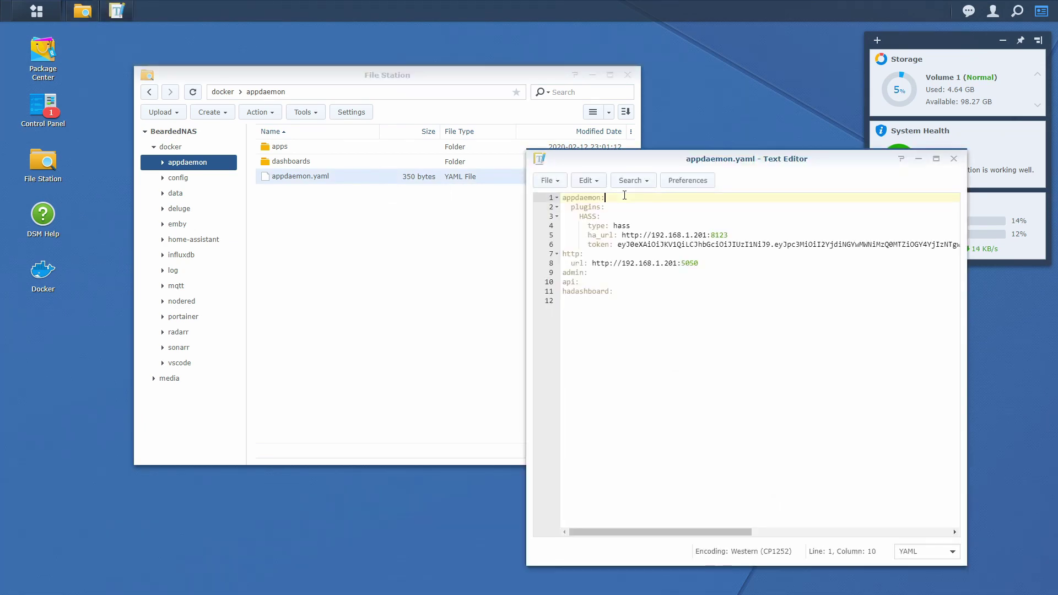
{"action": "key", "text": "Return"}
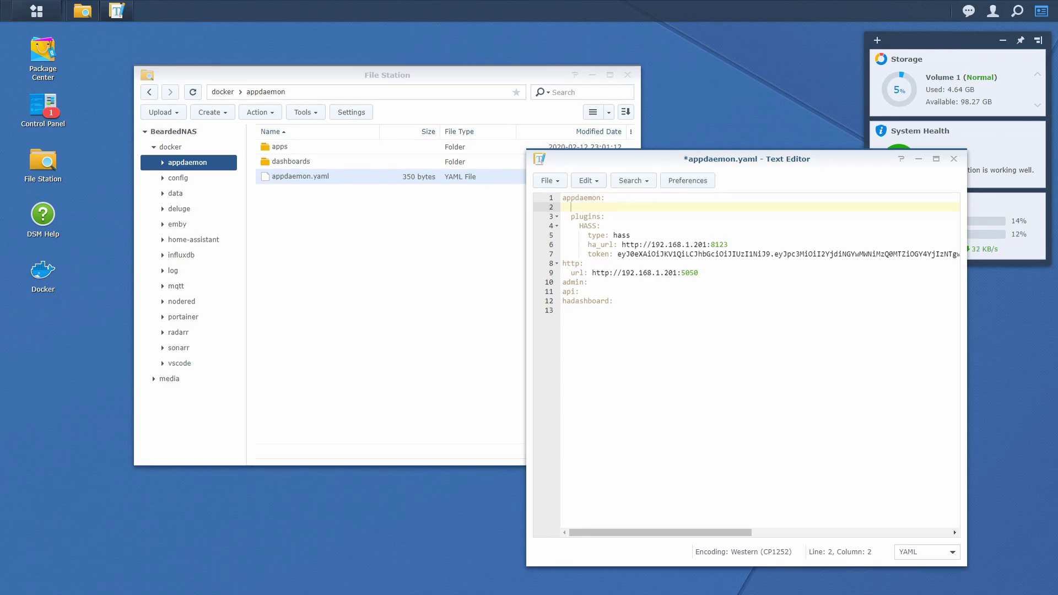
{"action": "type", "text": "lati"}
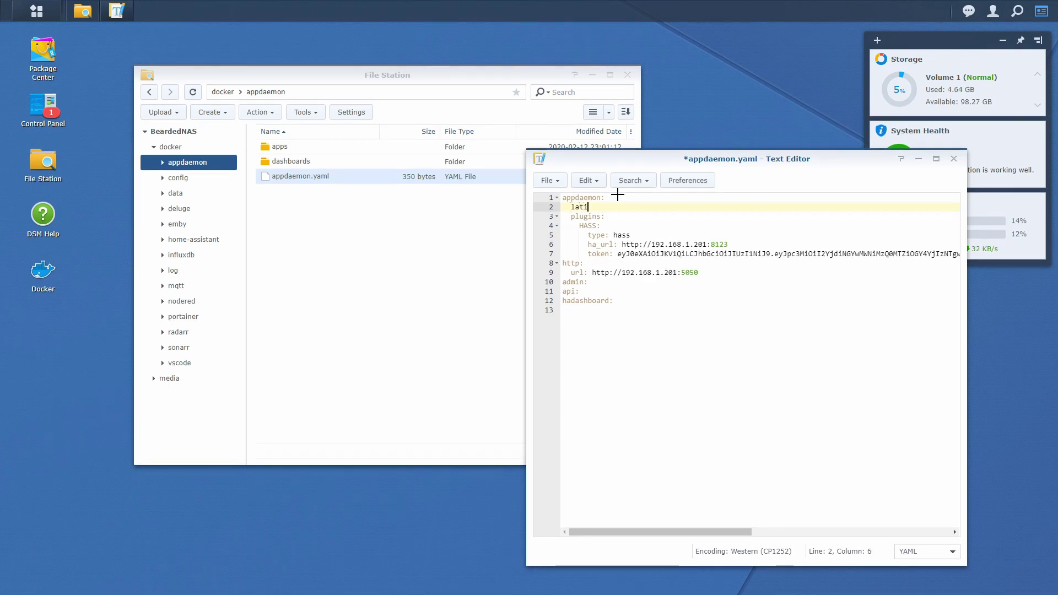
{"action": "type", "text": "tude:"}
{"action": "key", "text": "Return"}
{"action": "type", "text": "l"}
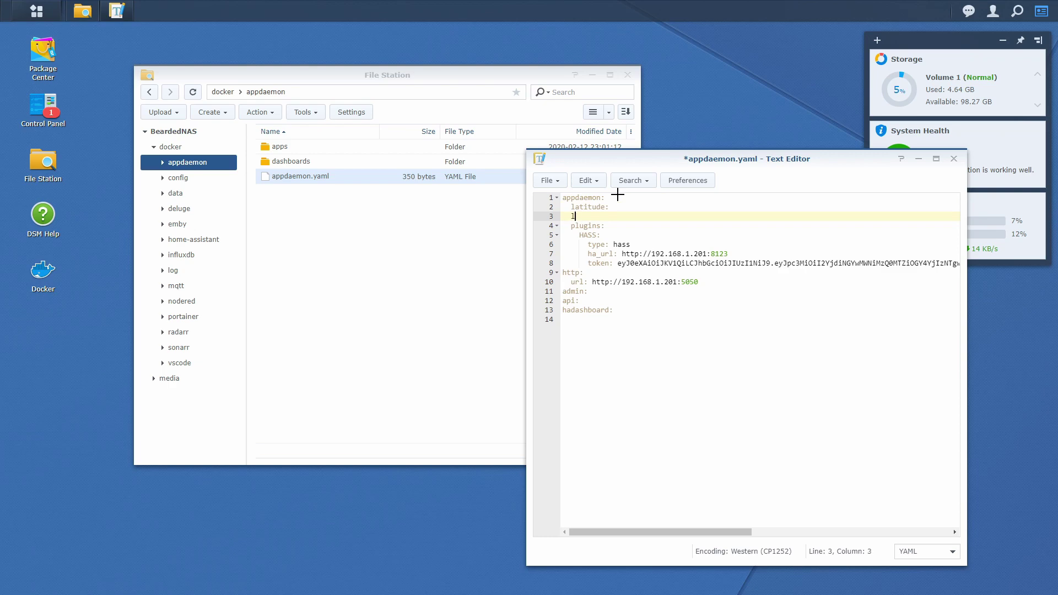
{"action": "type", "text": "ongitude:"}
{"action": "key", "text": "Return"}
{"action": "type", "text": "elevation:"}
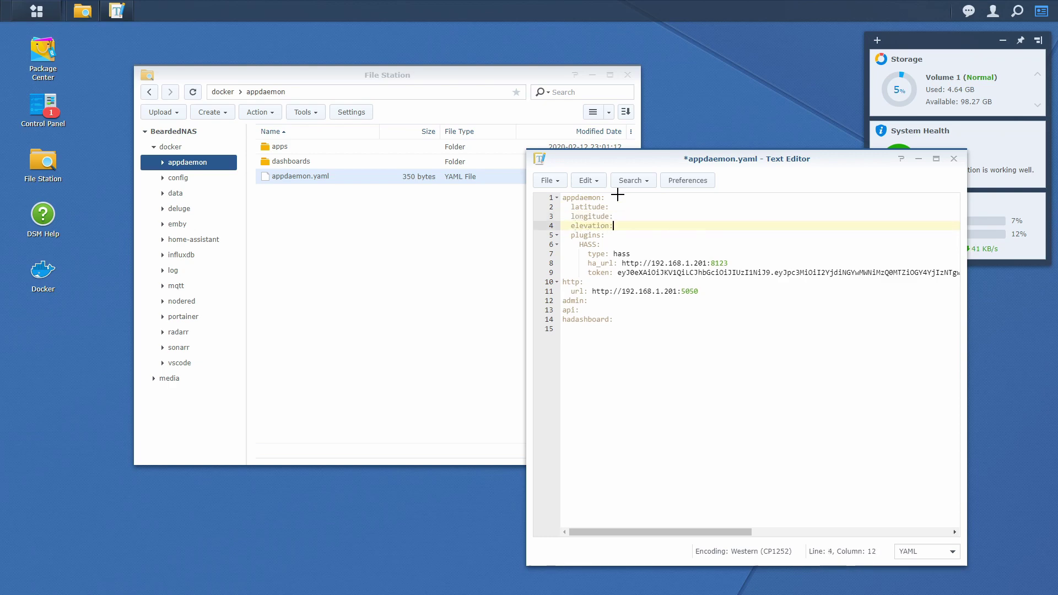
{"action": "key", "text": "Return"}
{"action": "type", "text": "time"}
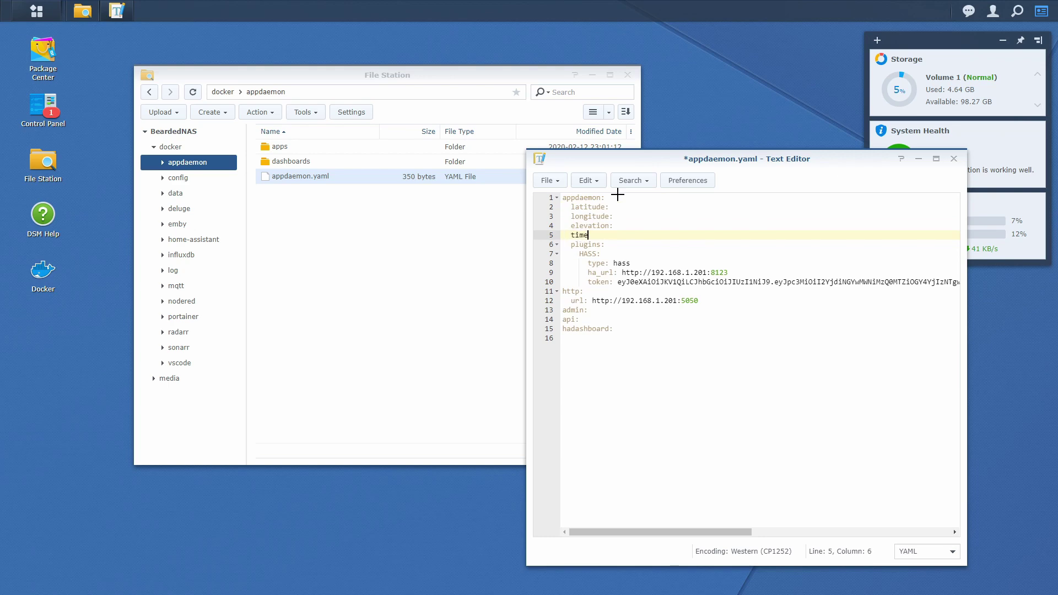
{"action": "type", "text": "_zone:"}
{"action": "type", "text": "Europe/Z"}
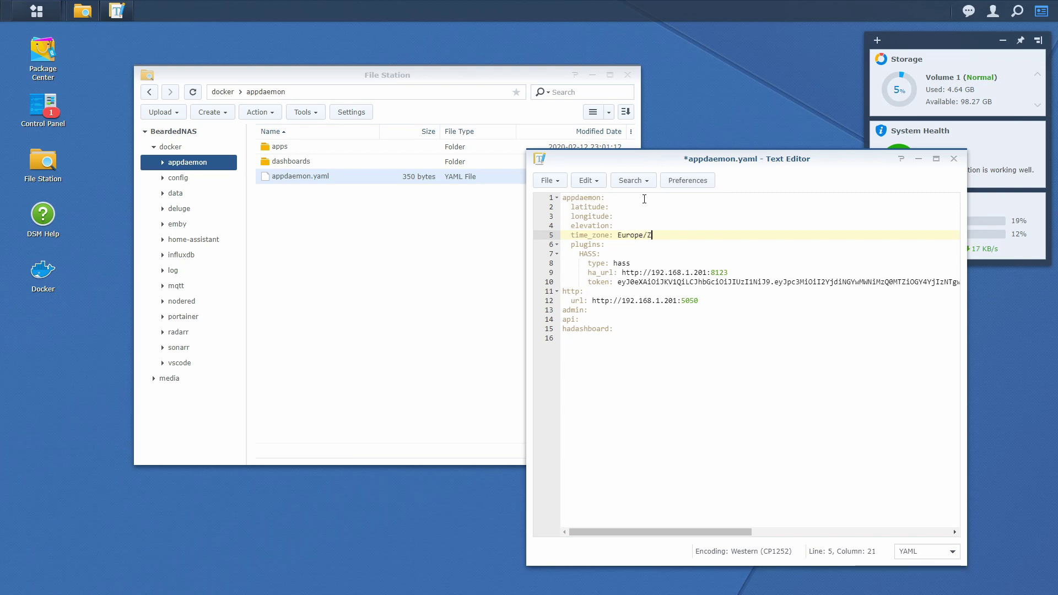
{"action": "type", "text": "agreb"}
Fill in elevation 110, latitude 45.815399 and longitude 15.966568, then save the file
{"action": "key", "text": "Up"}
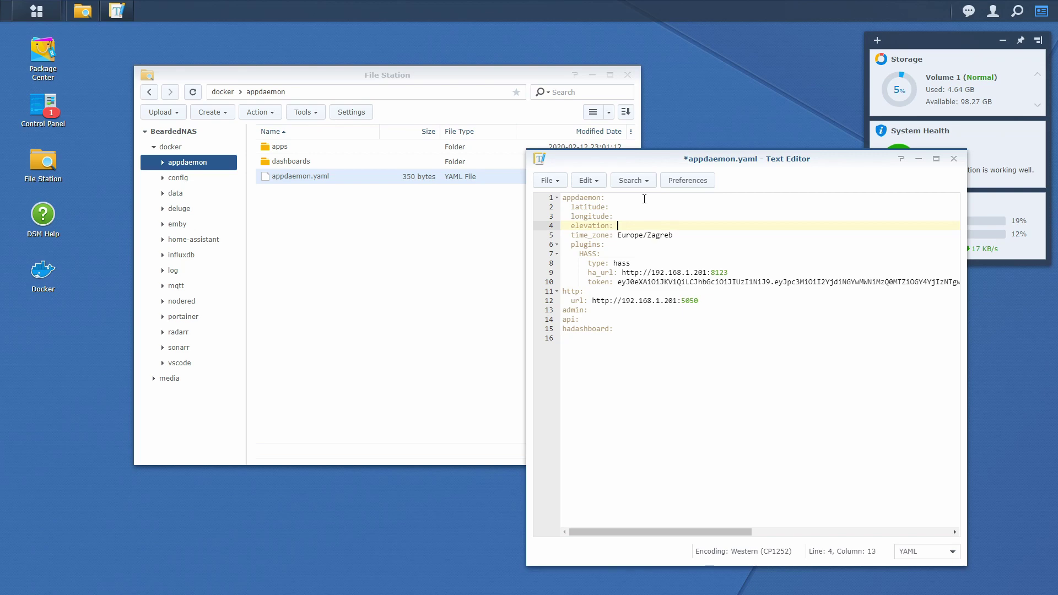
{"action": "type", "text": "110"}
{"action": "key", "text": "Up"}
{"action": "key", "text": "Up"}
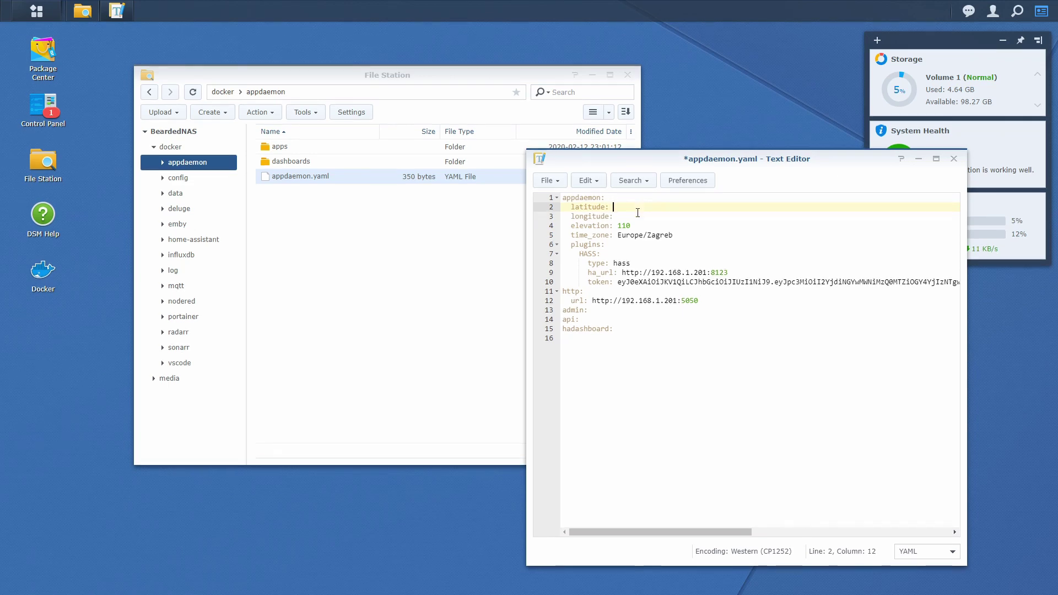
{"action": "type", "text": "45.815399"}
{"action": "key", "text": "Down"}
{"action": "type", "text": "15.966568"}
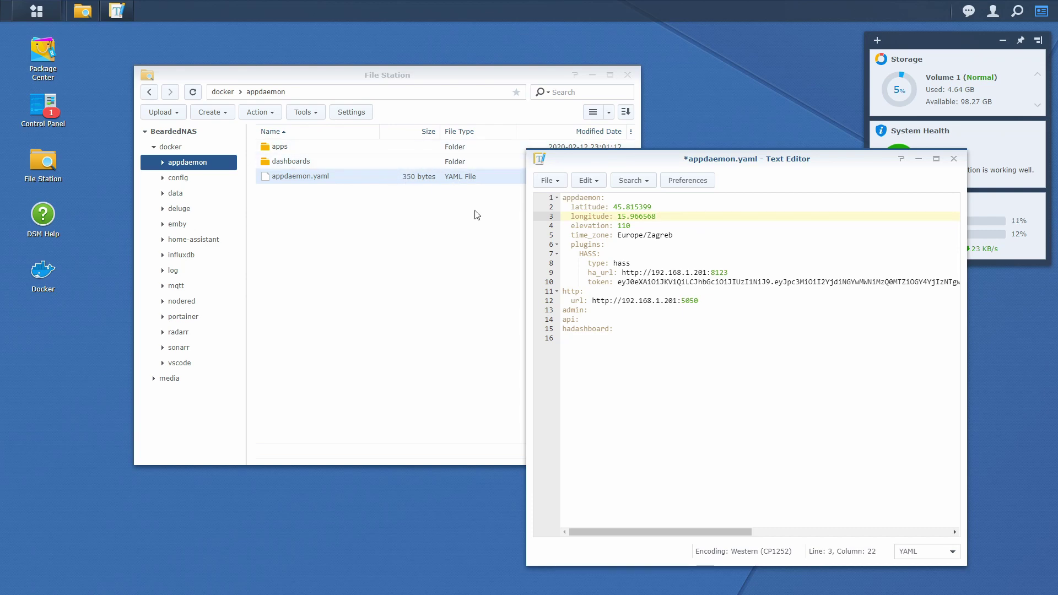
{"action": "left_click", "coordinate": [548, 181]}
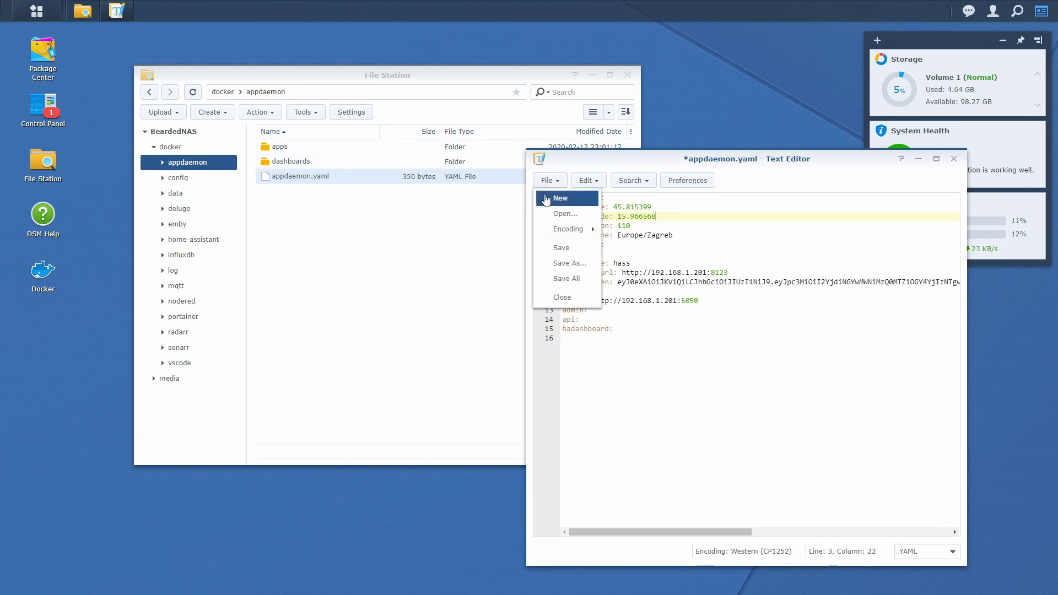
{"action": "left_click", "coordinate": [558, 250]}
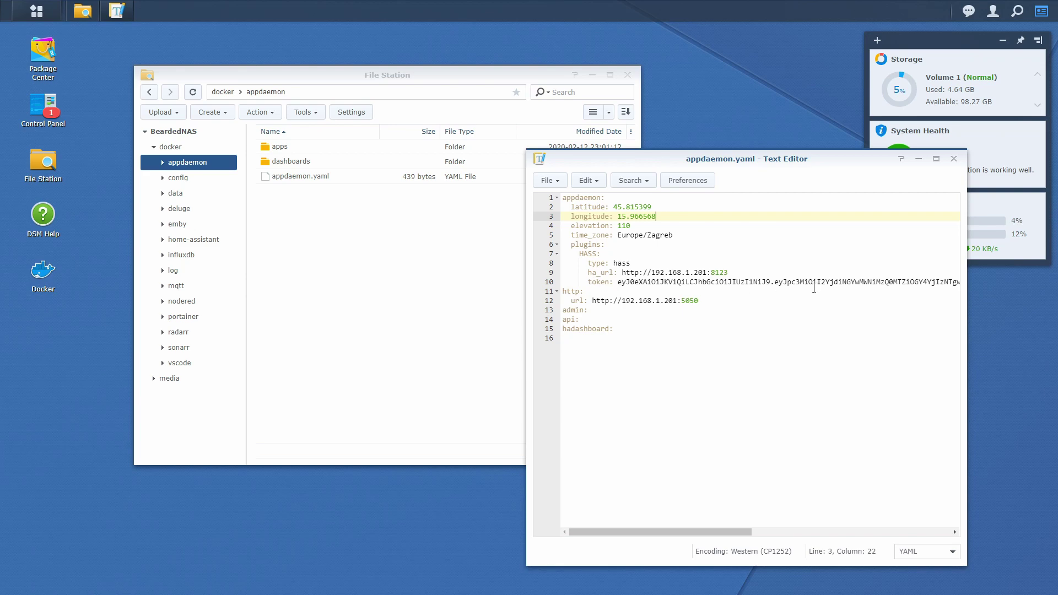
Close the editor, start the appdaemon container, and review its logs for hello_world initializing
{"action": "left_click", "coordinate": [954, 158]}
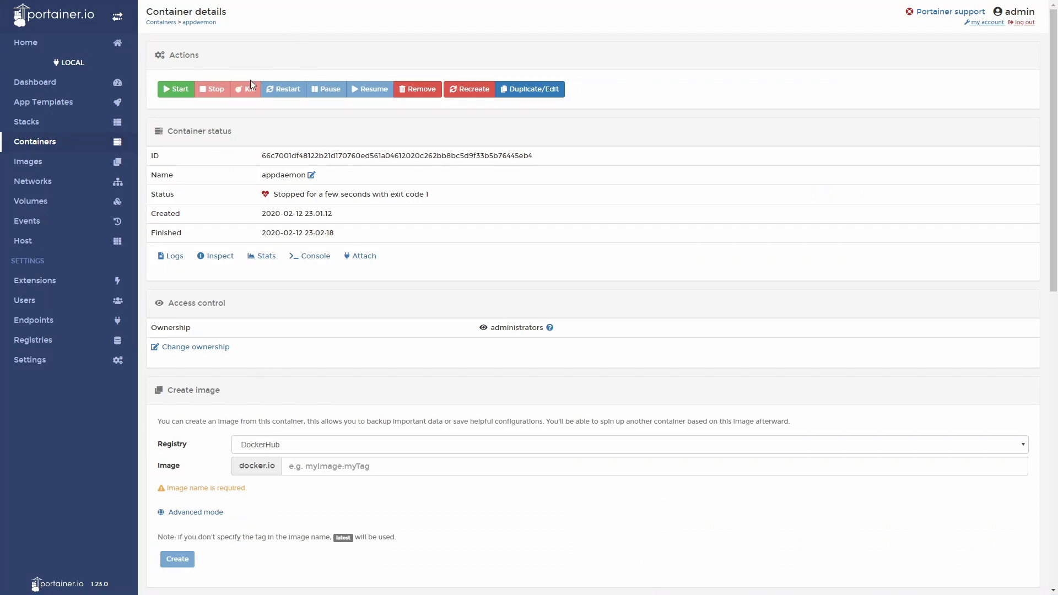
{"action": "left_click", "coordinate": [175, 91]}
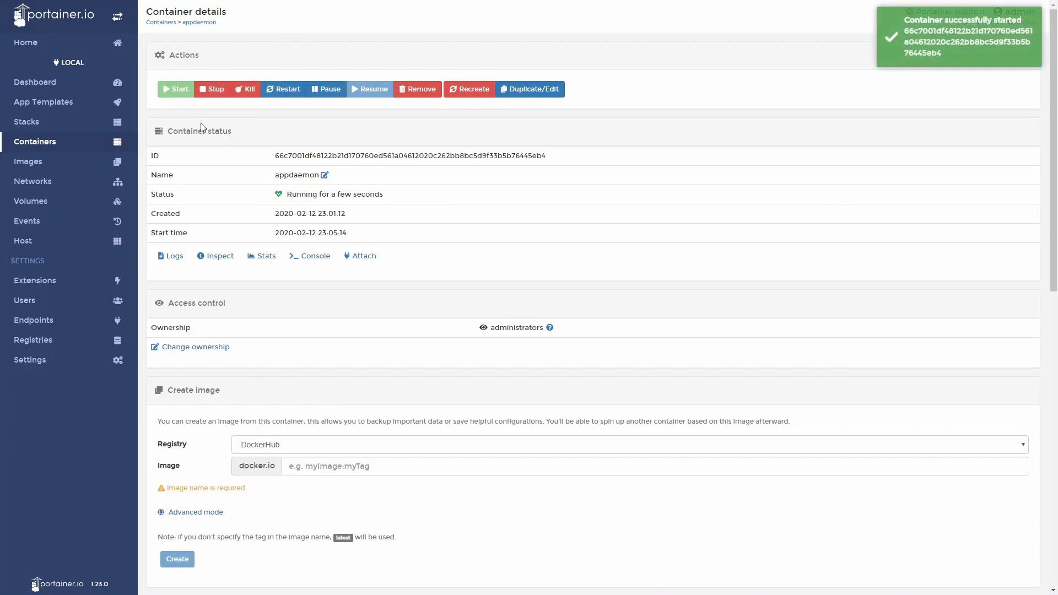
{"action": "left_click", "coordinate": [172, 257]}
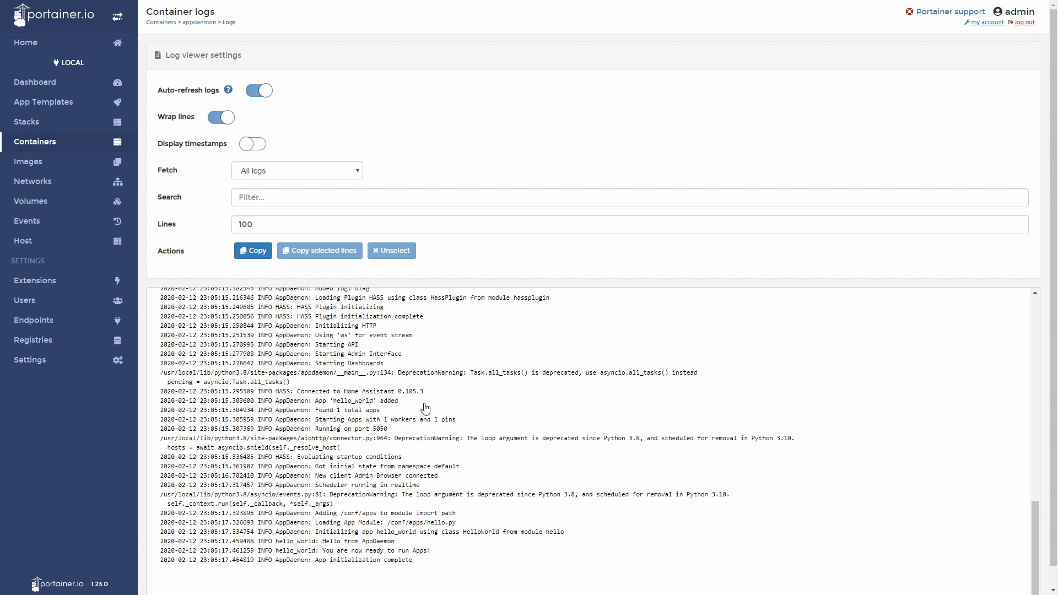
{"action": "scroll", "coordinate": [425, 408], "scroll_direction": "up", "scroll_amount": 3}
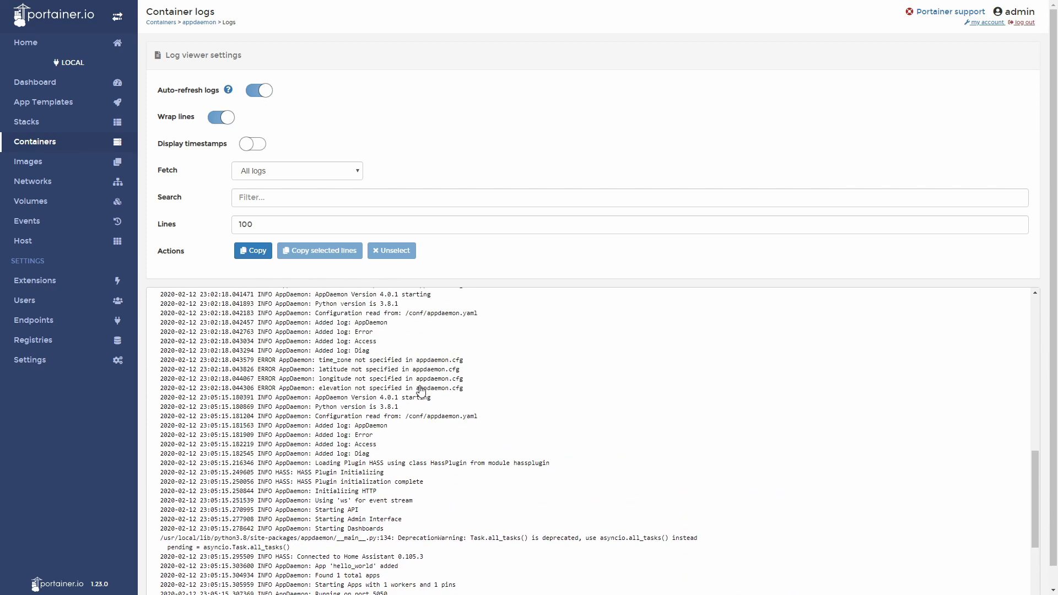
{"action": "scroll", "coordinate": [422, 393], "scroll_direction": "down", "scroll_amount": 3}
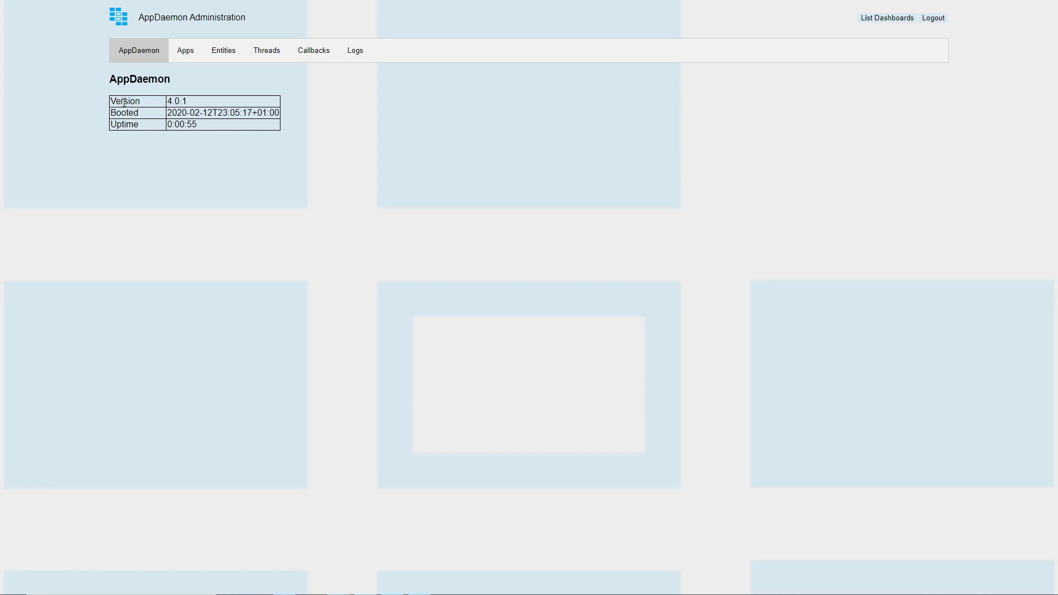
Check the AppDaemon Version value and view the active apps list showing hello_world
{"action": "left_click_drag", "start_coordinate": [131, 102], "coordinate": [189, 101]}
{"action": "left_click", "coordinate": [193, 102]}
{"action": "left_click", "coordinate": [182, 52]}
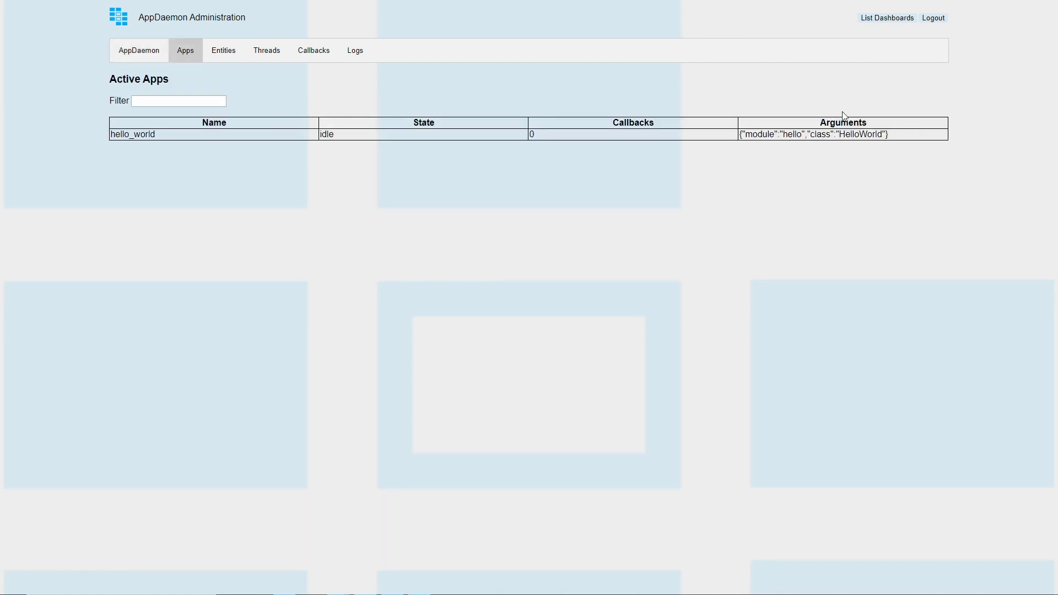
Browse the Entities tables, including admin entities with app.hello_world and the rules entities
{"action": "left_click", "coordinate": [215, 55]}
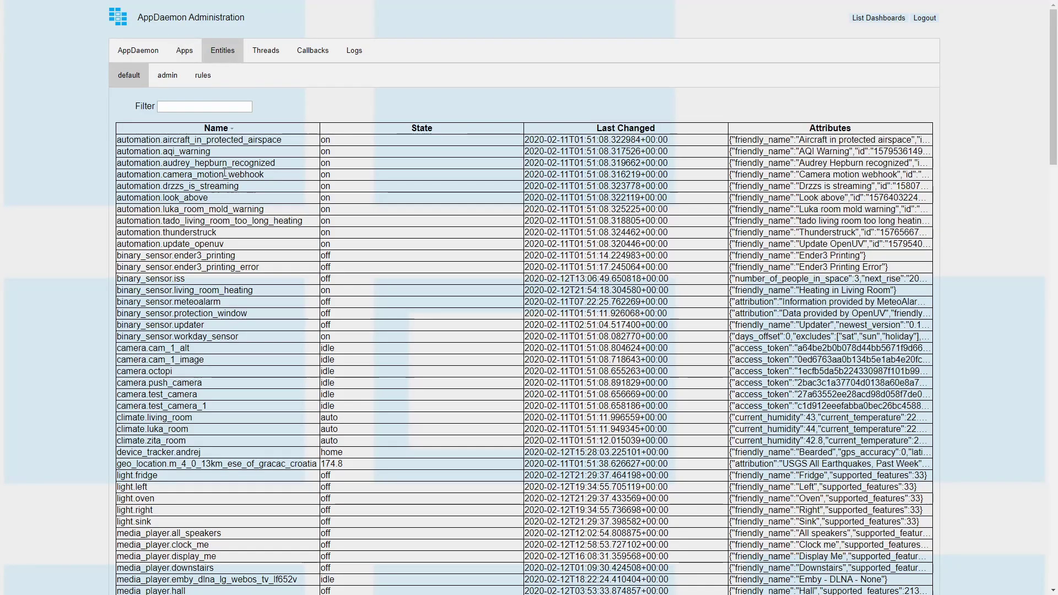
{"action": "scroll", "coordinate": [241, 201], "scroll_direction": "down", "scroll_amount": 8}
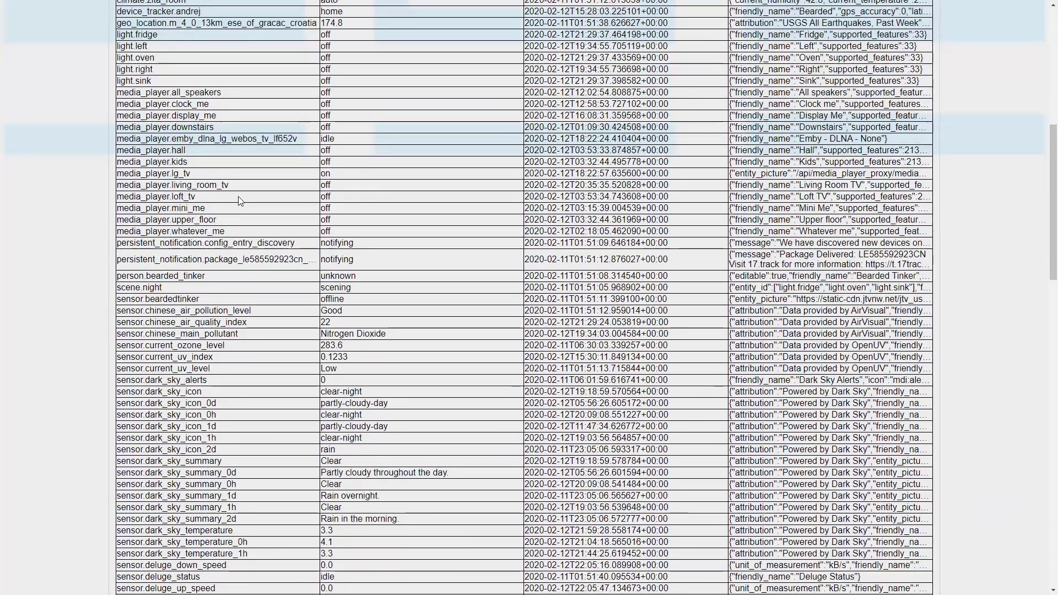
{"action": "scroll", "coordinate": [241, 201], "scroll_direction": "up", "scroll_amount": 7}
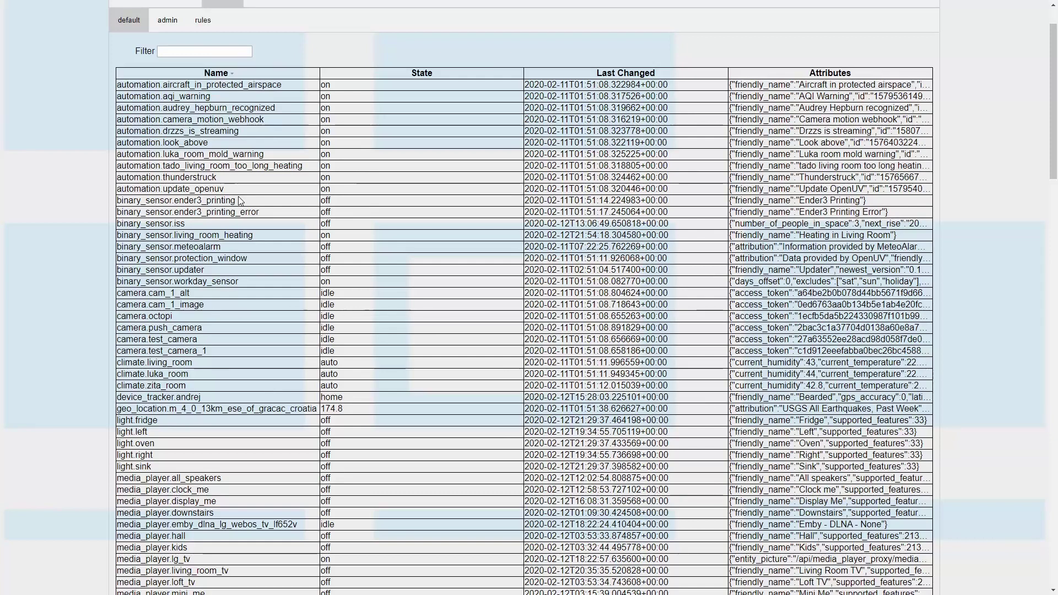
{"action": "scroll", "coordinate": [241, 201], "scroll_direction": "up", "scroll_amount": 1}
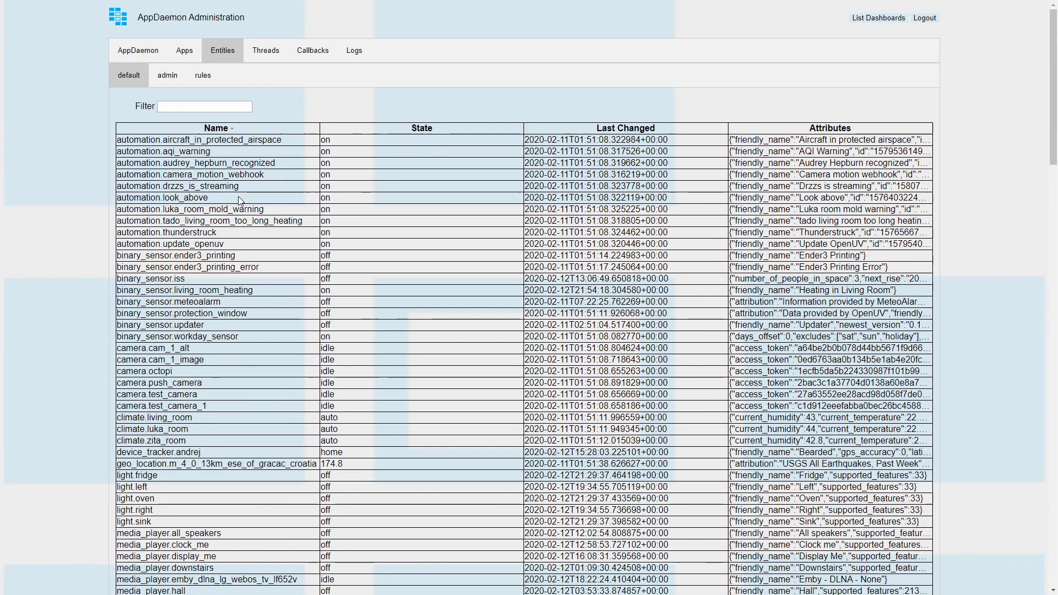
{"action": "left_click", "coordinate": [164, 81]}
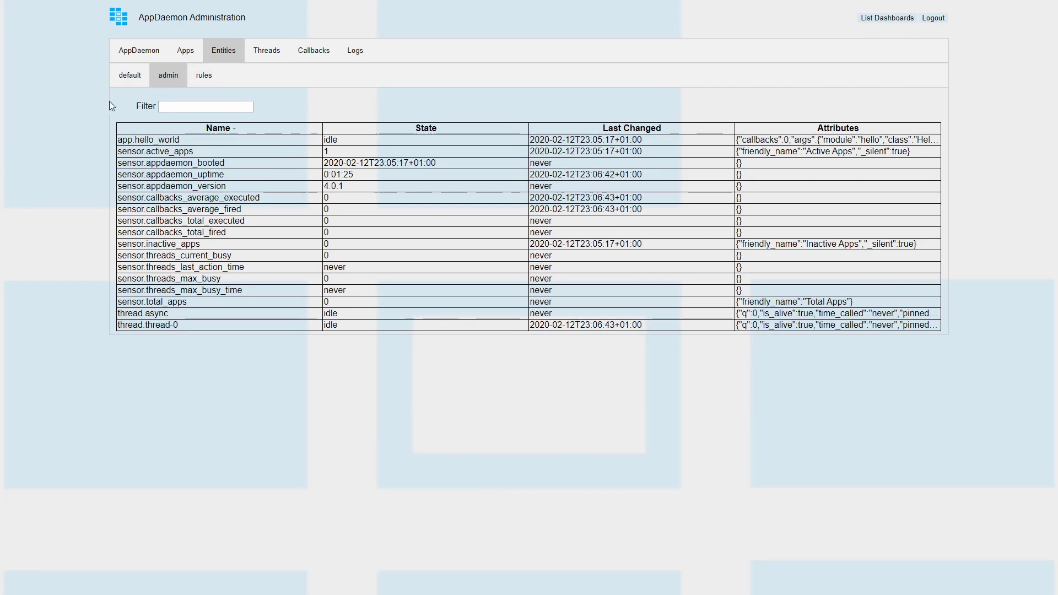
{"action": "left_click", "coordinate": [206, 77]}
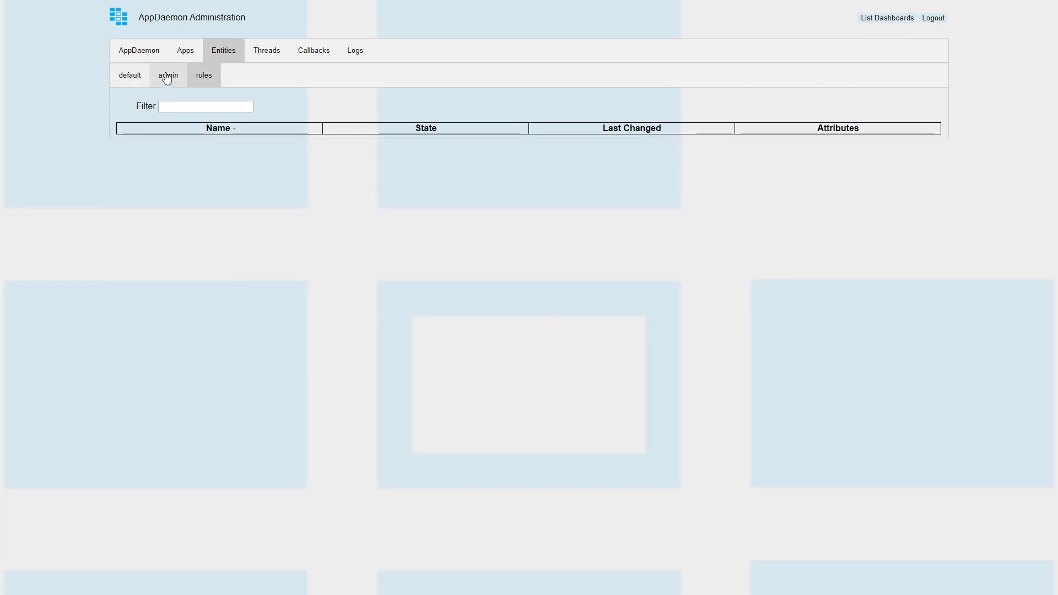
{"action": "left_click", "coordinate": [141, 83]}
Review threads, callbacks, main and error logs, then list the available dashboards showing Hello
{"action": "left_click", "coordinate": [268, 51]}
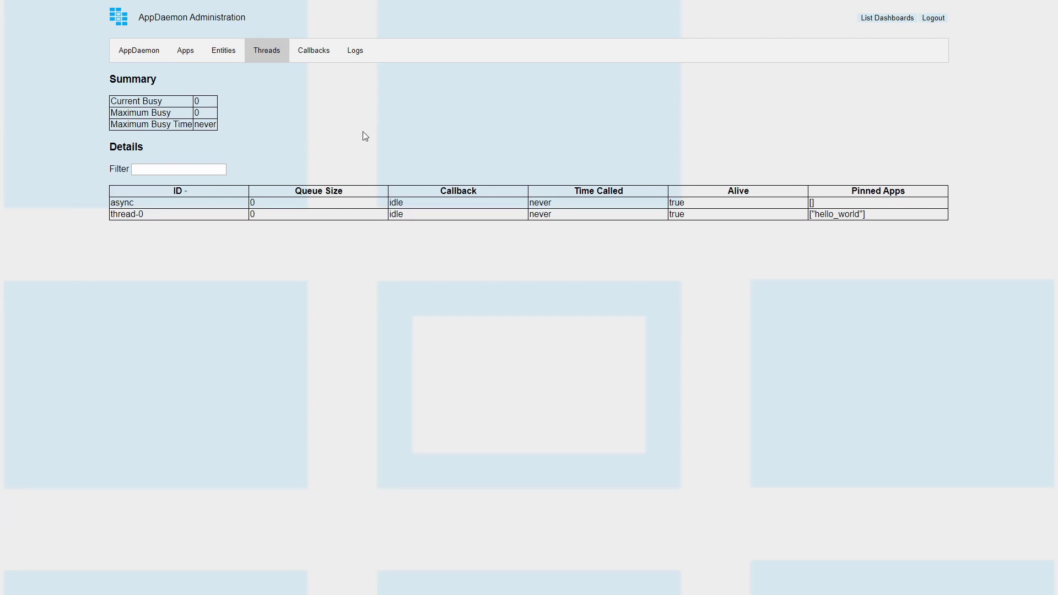
{"action": "left_click", "coordinate": [302, 61]}
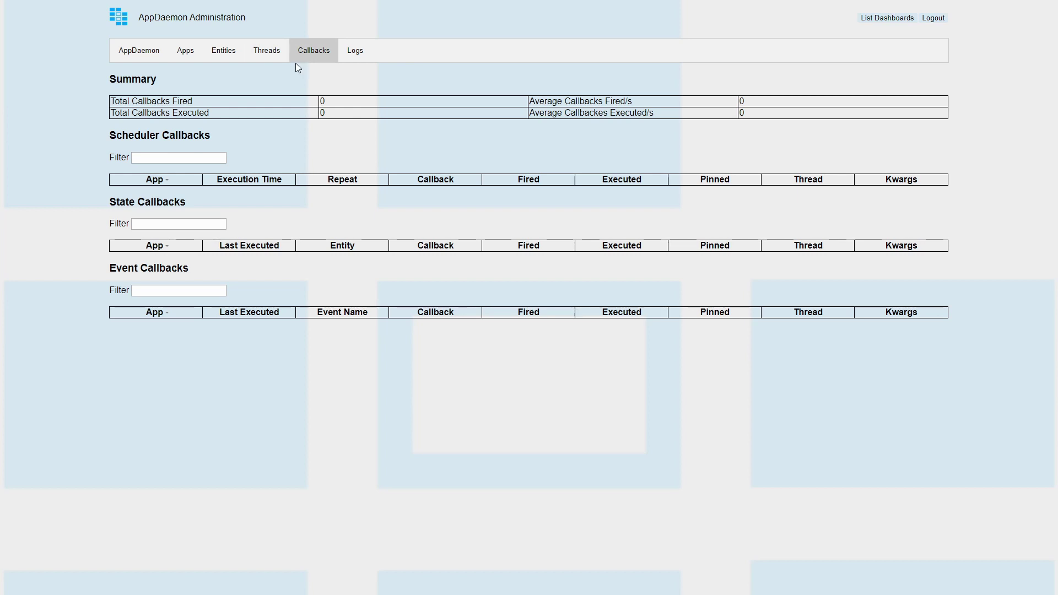
{"action": "left_click", "coordinate": [350, 52]}
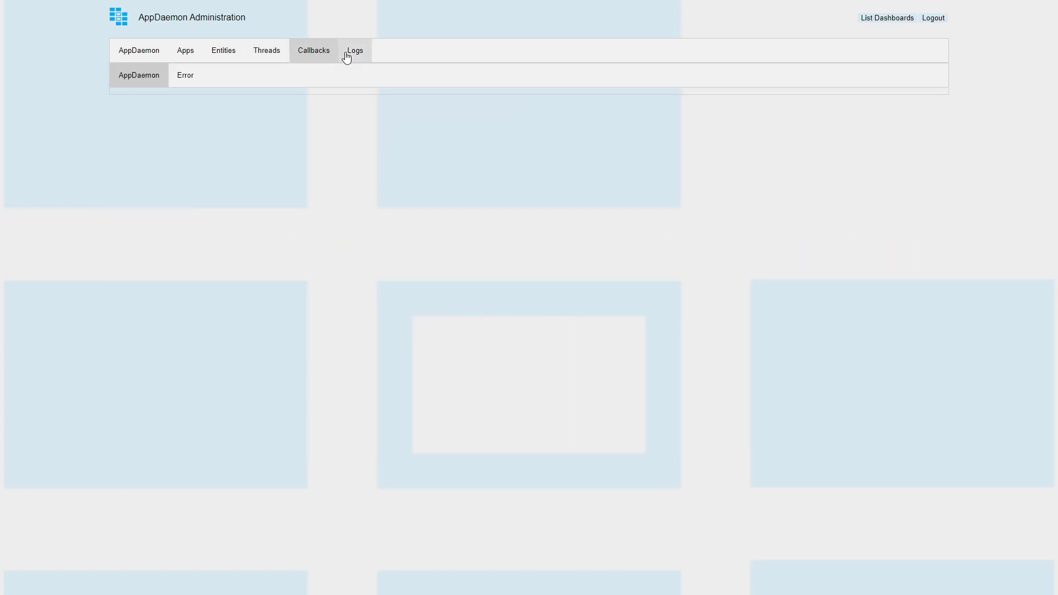
{"action": "left_click", "coordinate": [188, 84]}
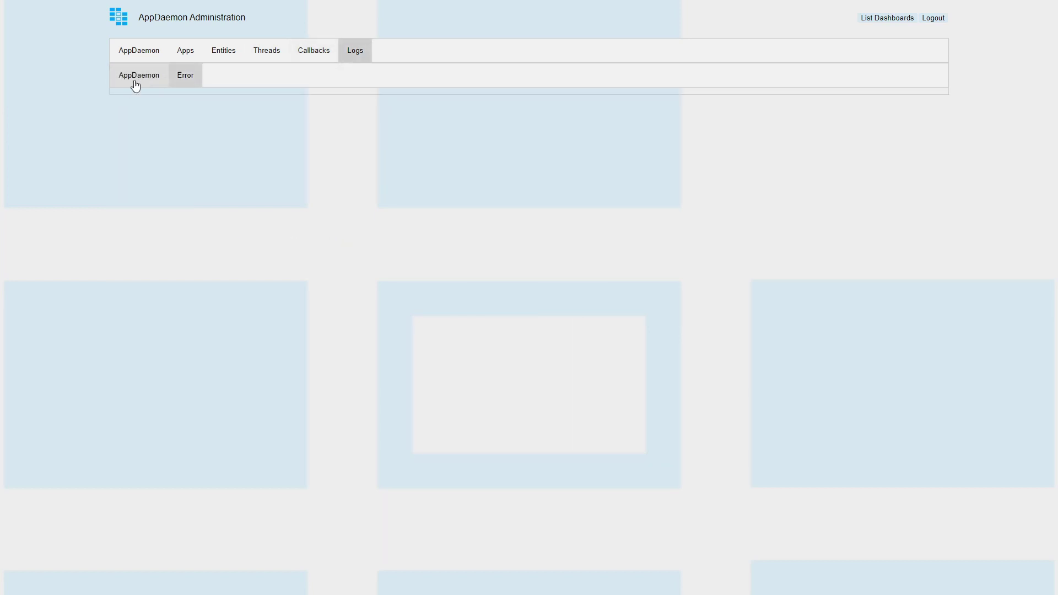
{"action": "left_click", "coordinate": [136, 85]}
{"action": "left_click", "coordinate": [182, 74]}
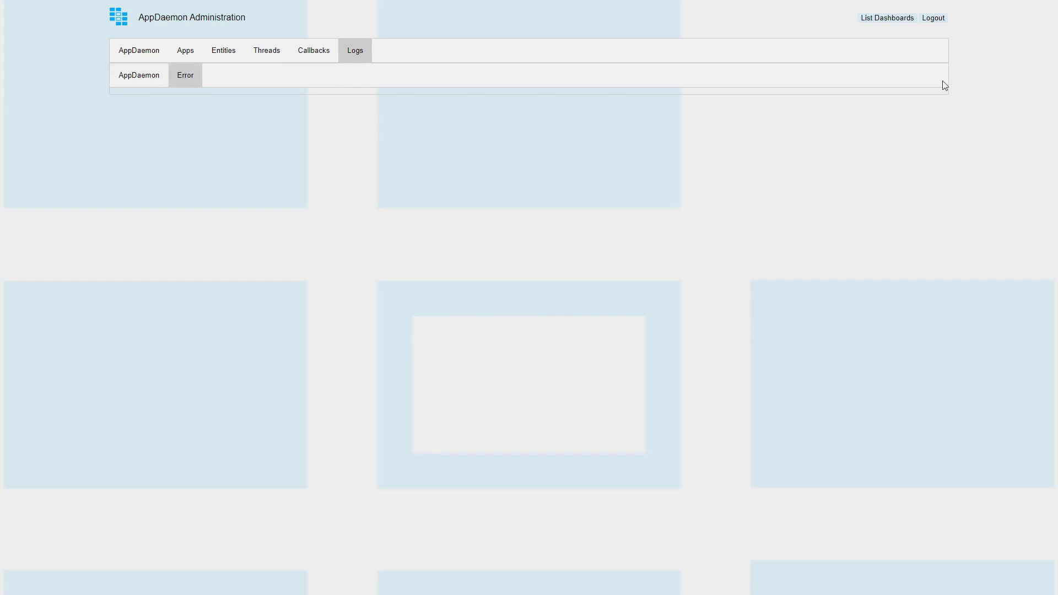
{"action": "left_click", "coordinate": [902, 21]}
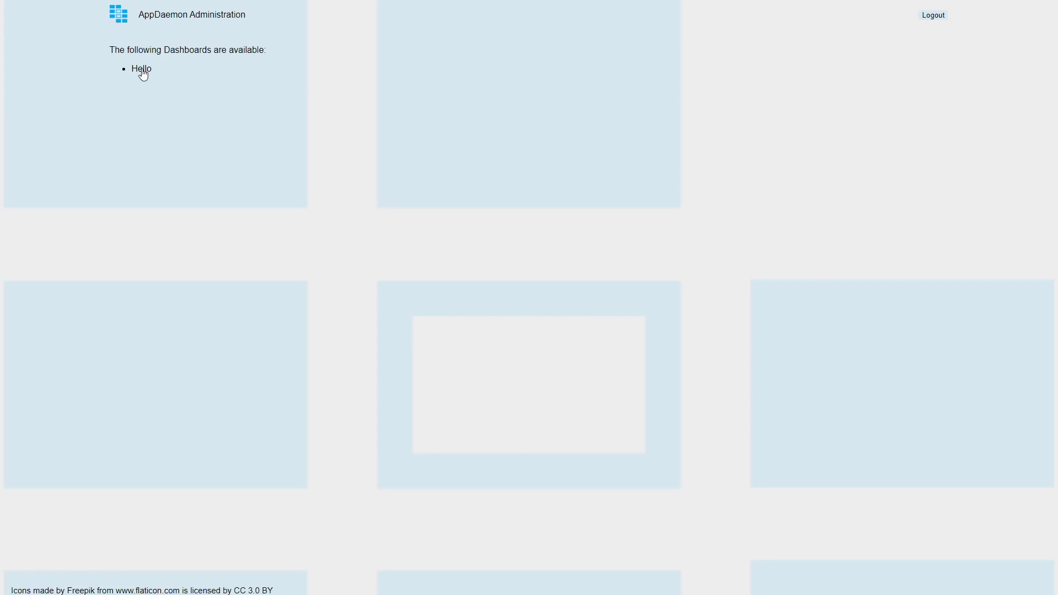